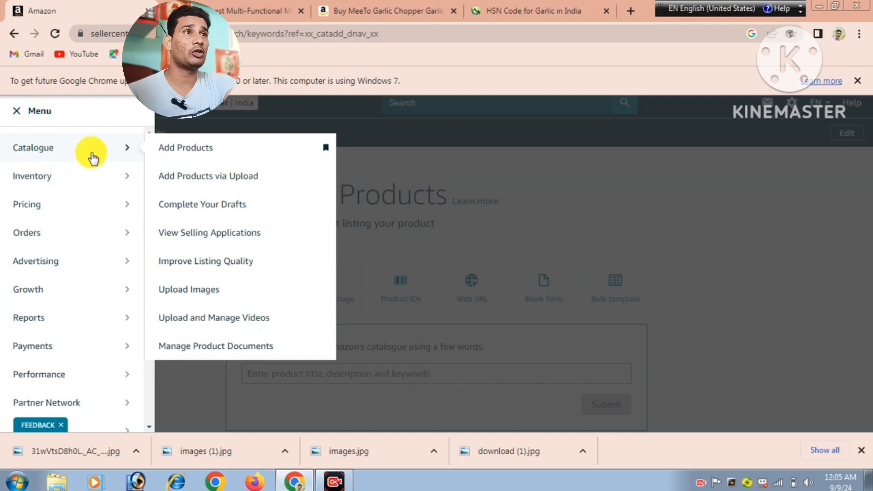
# Step: Start a new product listing from a product image, uploading 31wVtsD8h0L._AC_UF894,1000_QL80_.jpg and submitting it
pyautogui.click(190, 147)
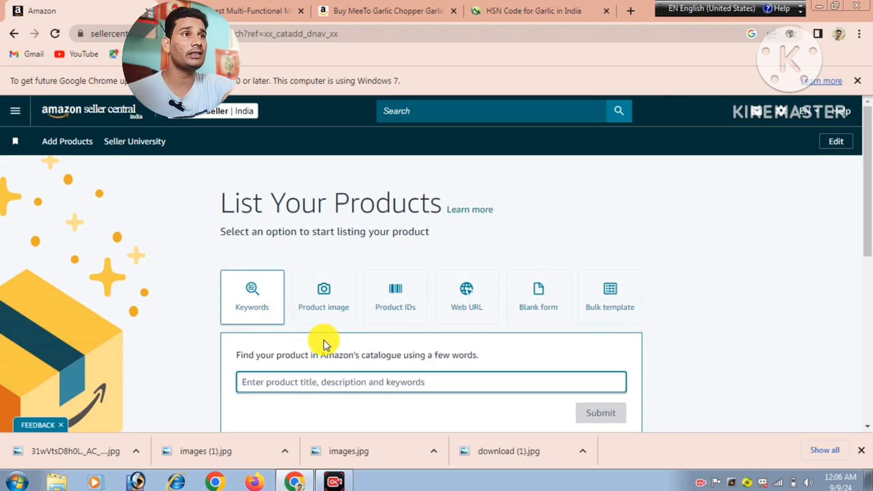
pyautogui.click(323, 310)
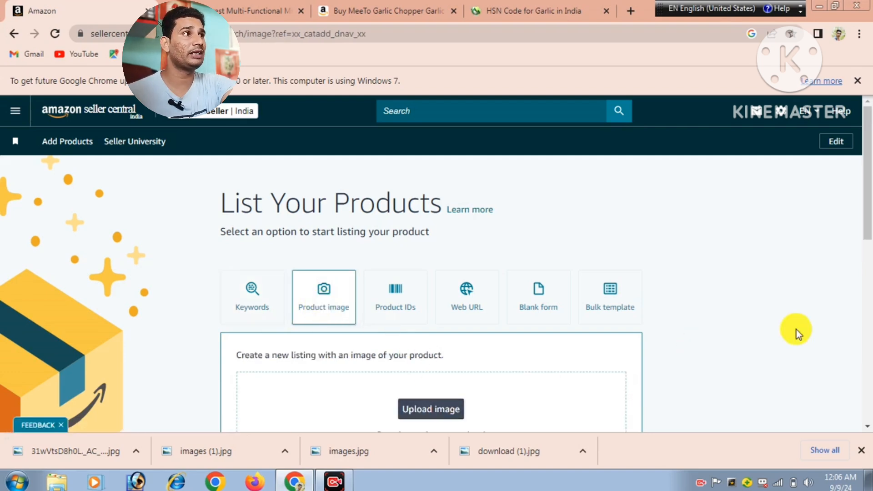
pyautogui.moveTo(868, 223); pyautogui.dragTo(870, 272)
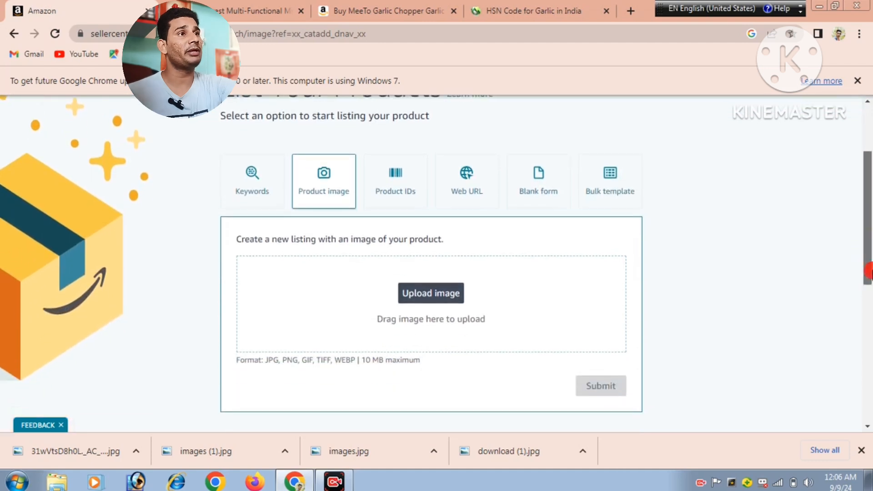
pyautogui.click(440, 298)
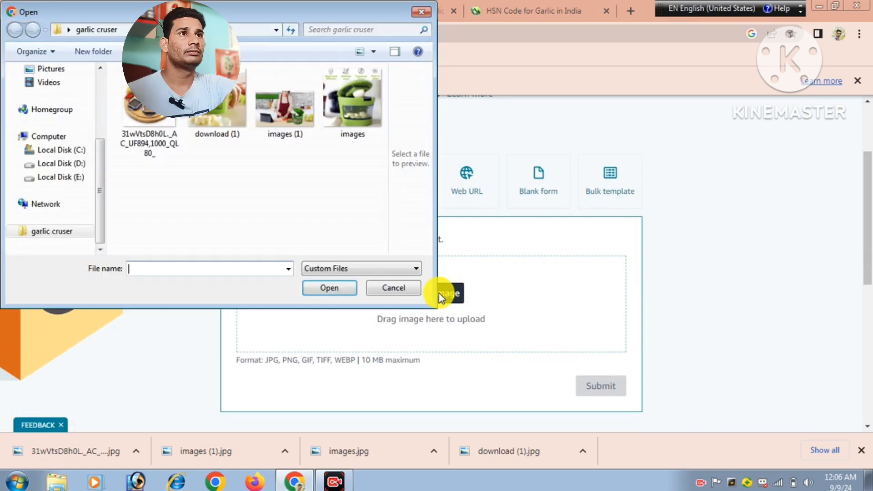
pyautogui.click(155, 118)
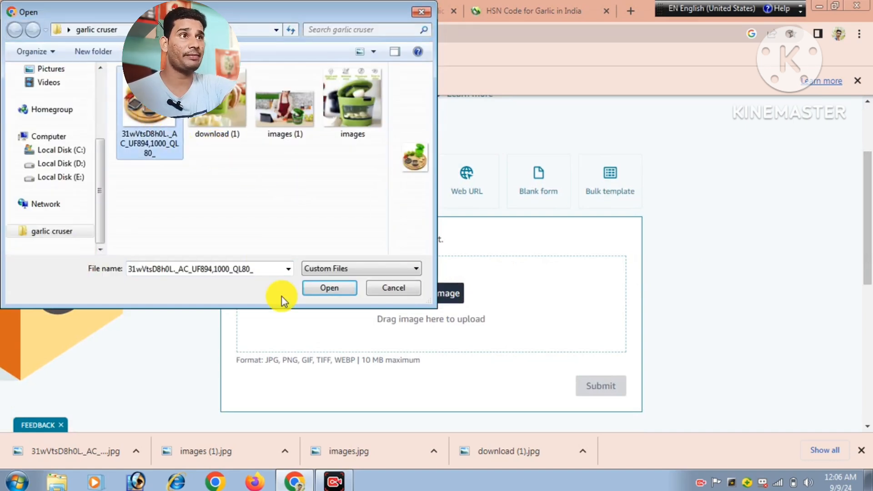
pyautogui.click(329, 287)
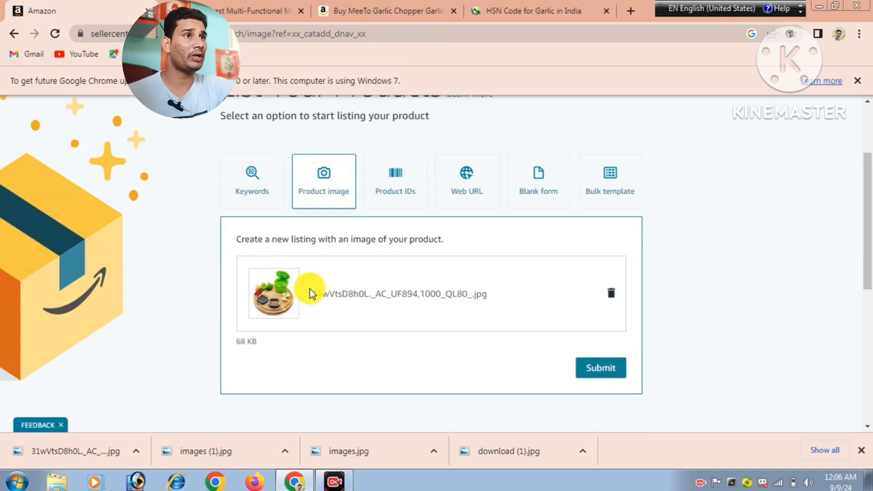
pyautogui.click(609, 369)
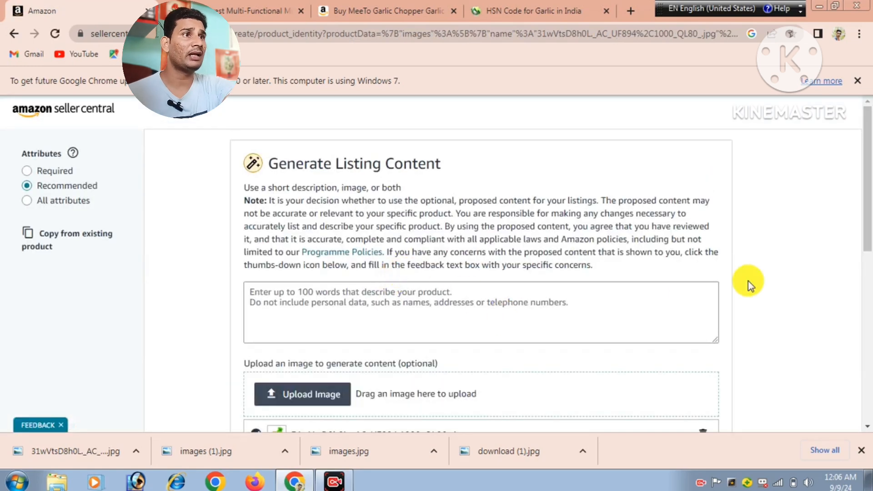
# Step: Generate the listing content from the uploaded product image without adding a text description
pyautogui.moveTo(872, 167); pyautogui.dragTo(872, 180)
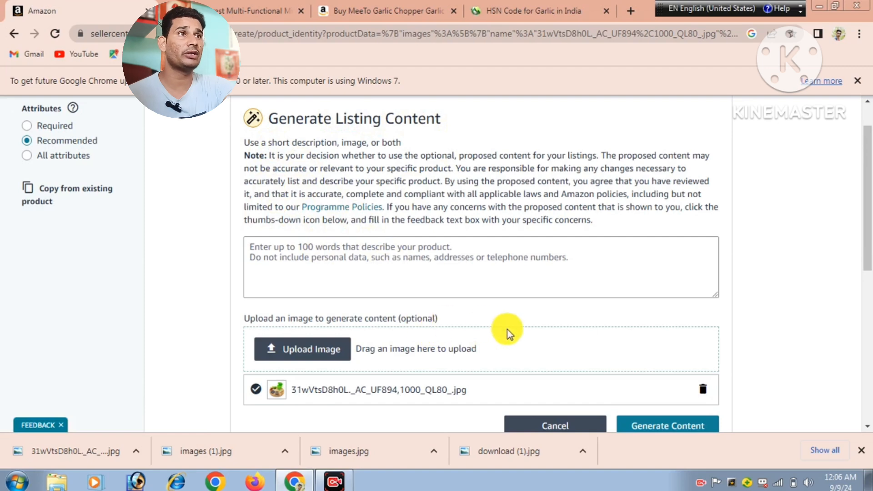
pyautogui.moveTo(868, 234); pyautogui.dragTo(866, 274)
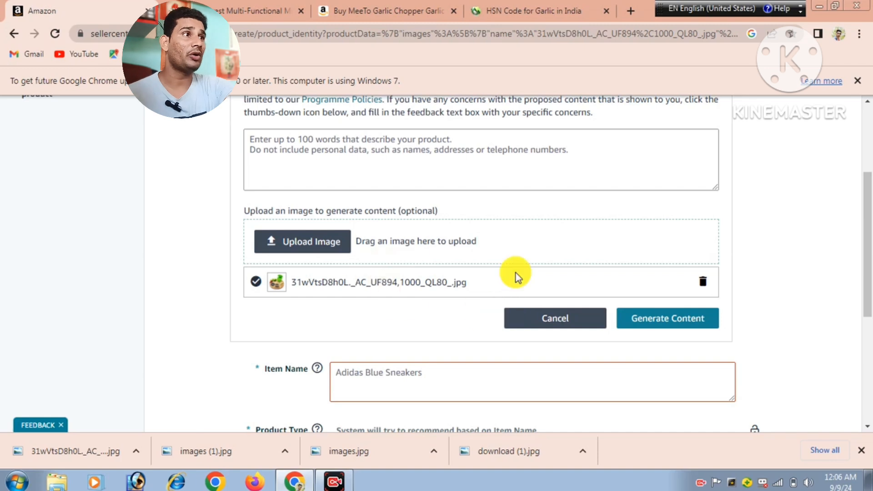
pyautogui.click(666, 325)
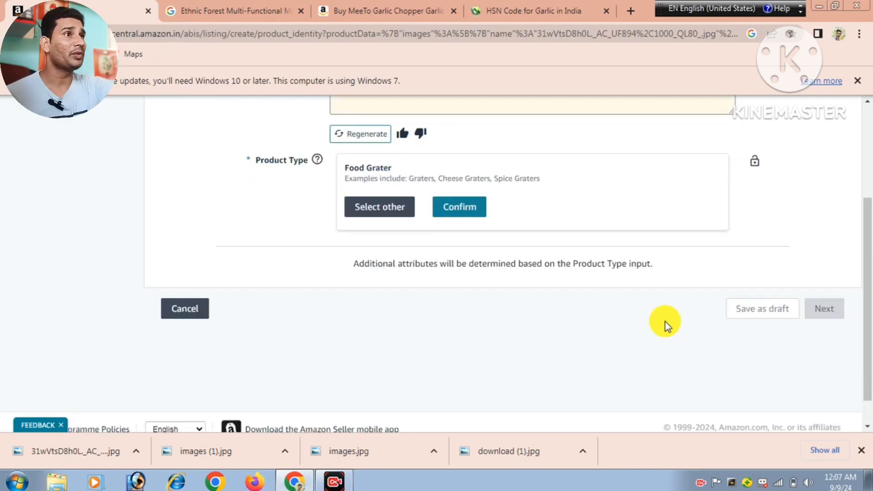
pyautogui.moveTo(869, 257); pyautogui.dragTo(863, 228)
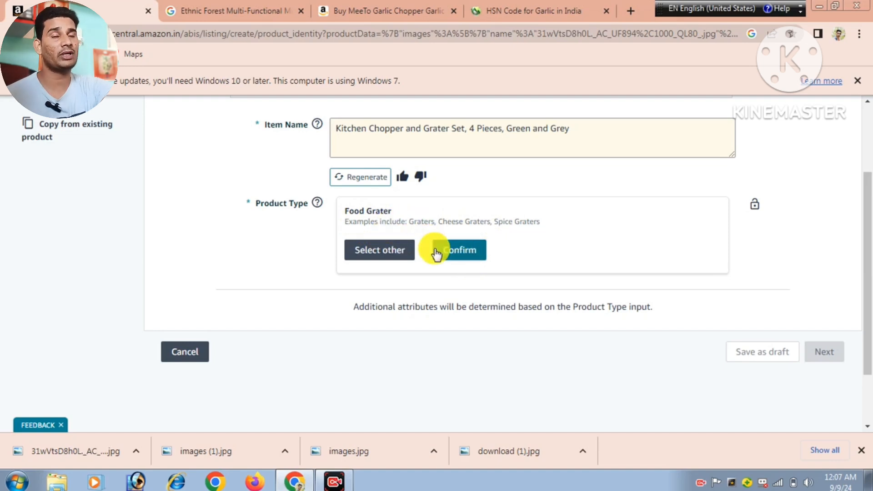
pyautogui.click(391, 255)
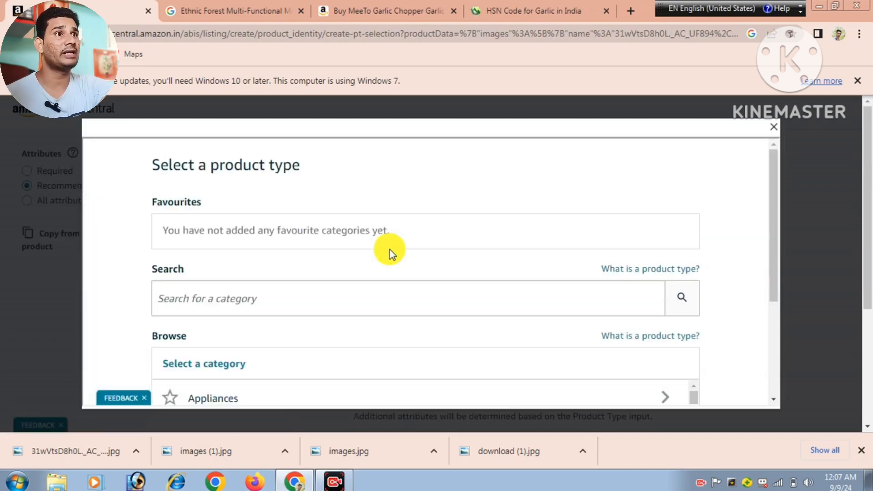
pyautogui.moveTo(773, 285); pyautogui.dragTo(777, 396)
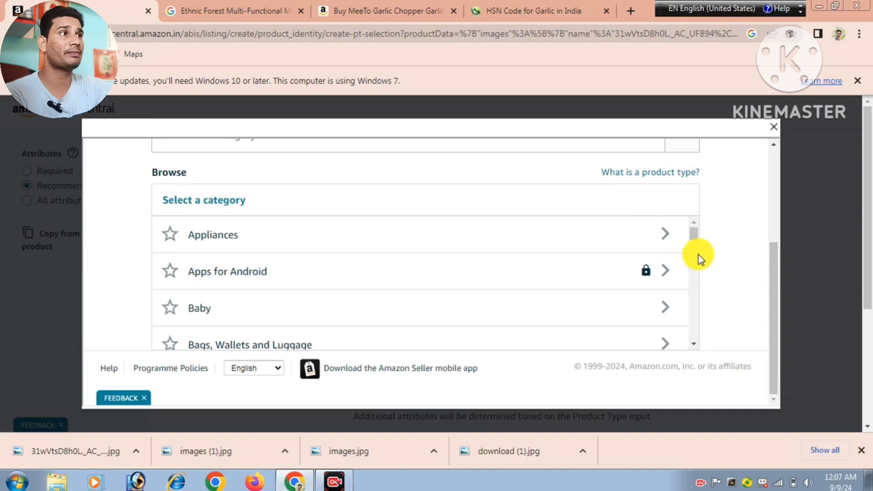
pyautogui.moveTo(692, 235); pyautogui.dragTo(696, 271)
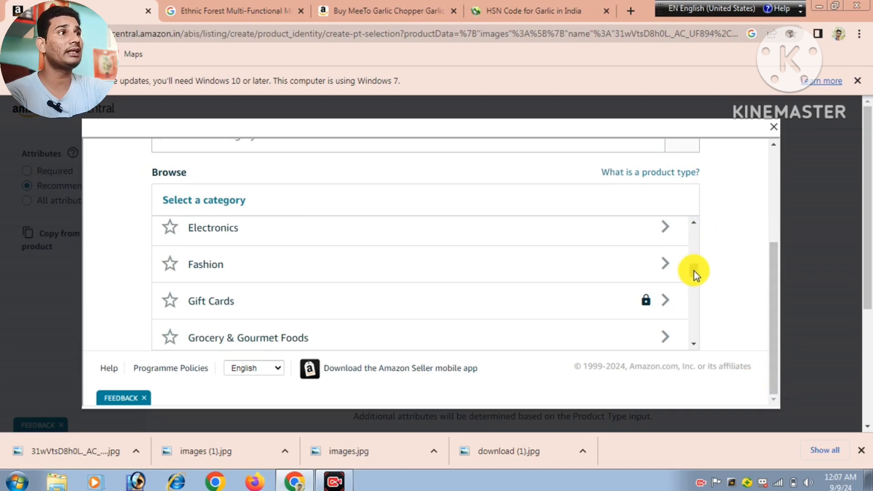
pyautogui.scroll(1, 694, 271)
pyautogui.click(664, 246)
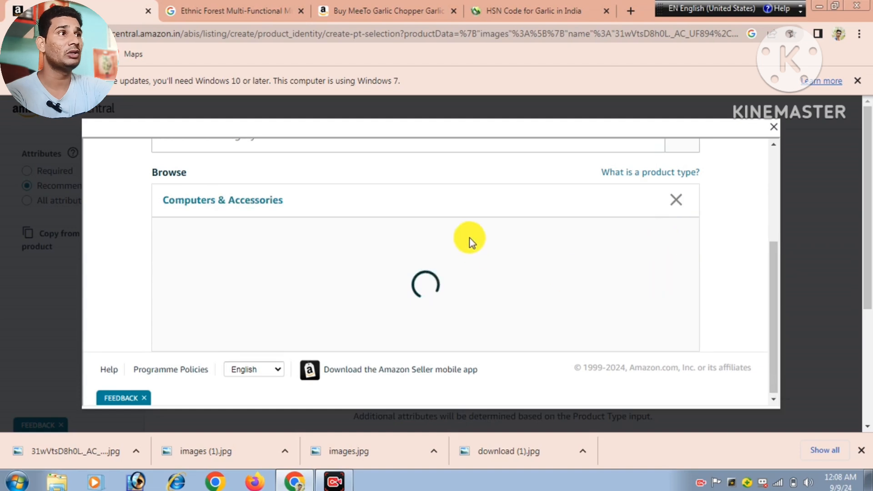
pyautogui.click(774, 132)
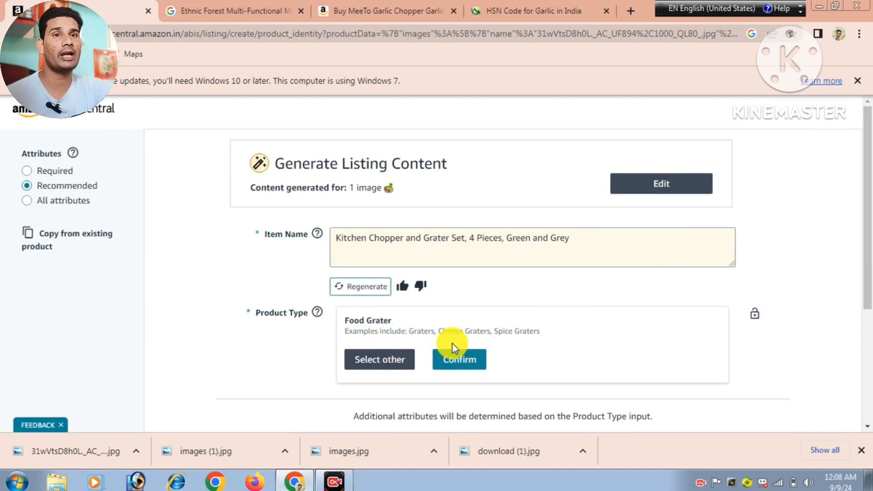
# Step: Confirm Food Grater as the product type for the listing
pyautogui.click(459, 362)
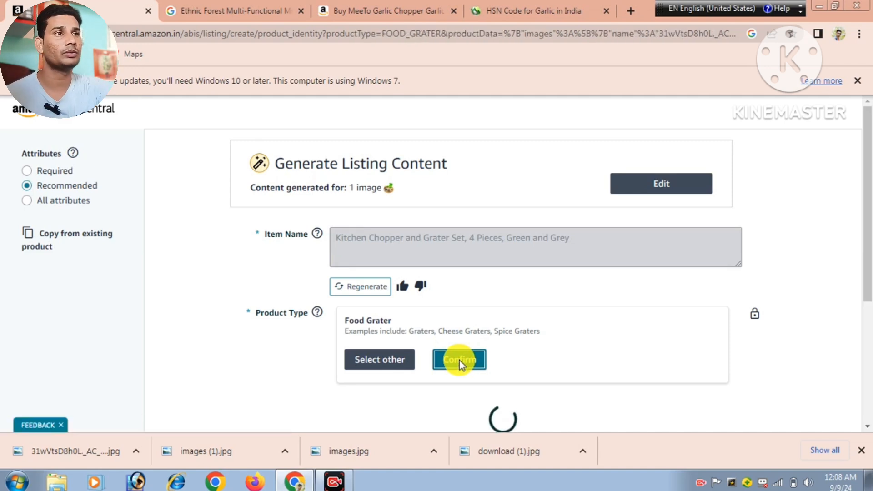
pyautogui.click(460, 360)
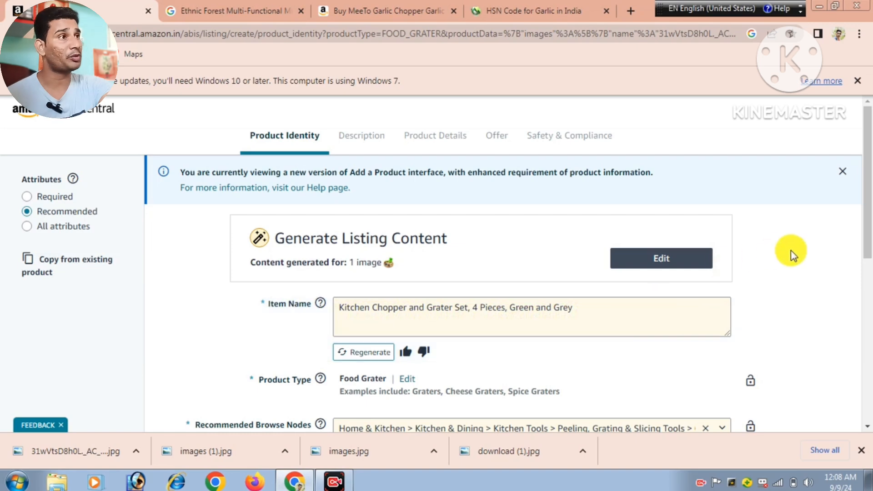
# Step: Replace the generated item name with "garlic crushr"
pyautogui.moveTo(868, 214); pyautogui.dragTo(868, 238)
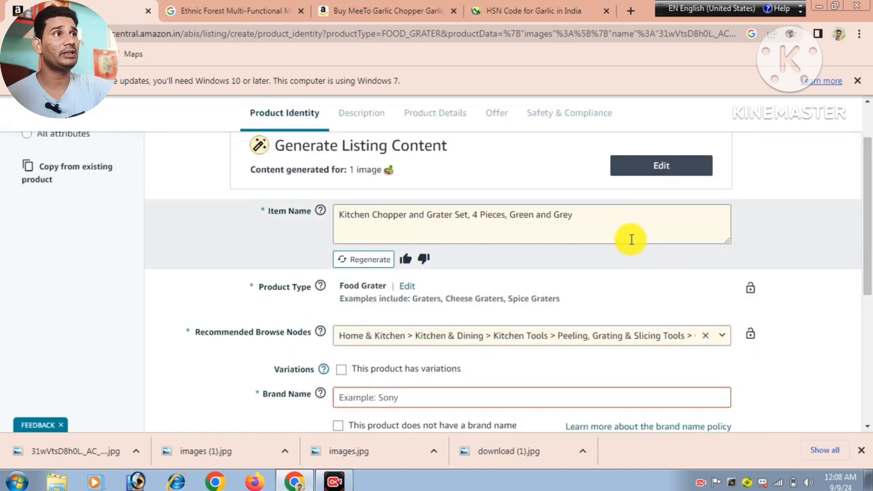
pyautogui.click(587, 213)
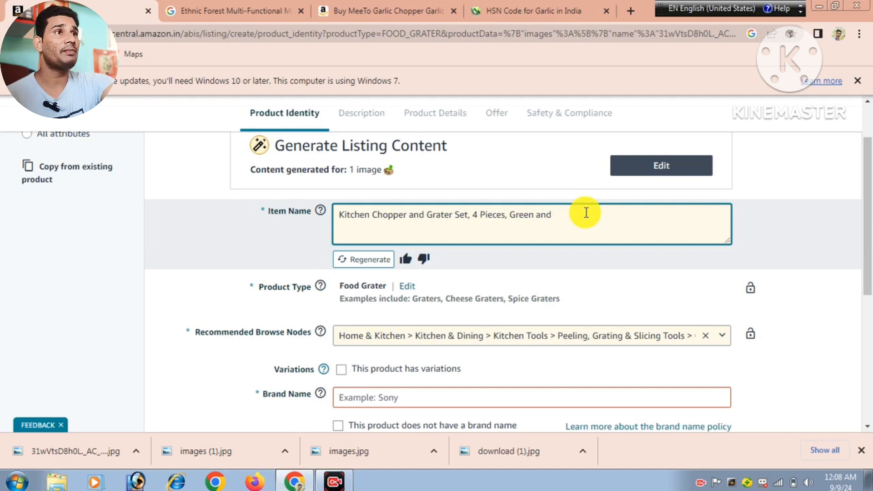
pyautogui.press('BackSpace')
pyautogui.press('BackSpace')
pyautogui.press('BackSpace')
pyautogui.press('BackSpace')
pyautogui.press('BackSpace')
pyautogui.press('BackSpace')
pyautogui.press('BackSpace')
pyautogui.press('BackSpace')
pyautogui.press('BackSpace')
pyautogui.press('BackSpace')
pyautogui.press('BackSpace')
pyautogui.press('BackSpace')
pyautogui.press('BackSpace')
pyautogui.press('BackSpace')
pyautogui.press('BackSpace')
pyautogui.press('BackSpace')
pyautogui.press('BackSpace')
pyautogui.press('BackSpace')
pyautogui.press('BackSpace')
pyautogui.press('BackSpace')
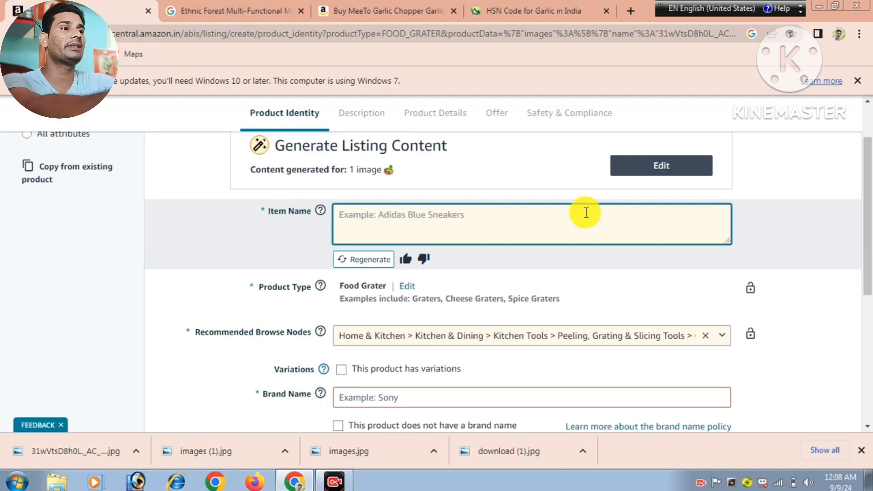
pyautogui.write('garlic crushr')
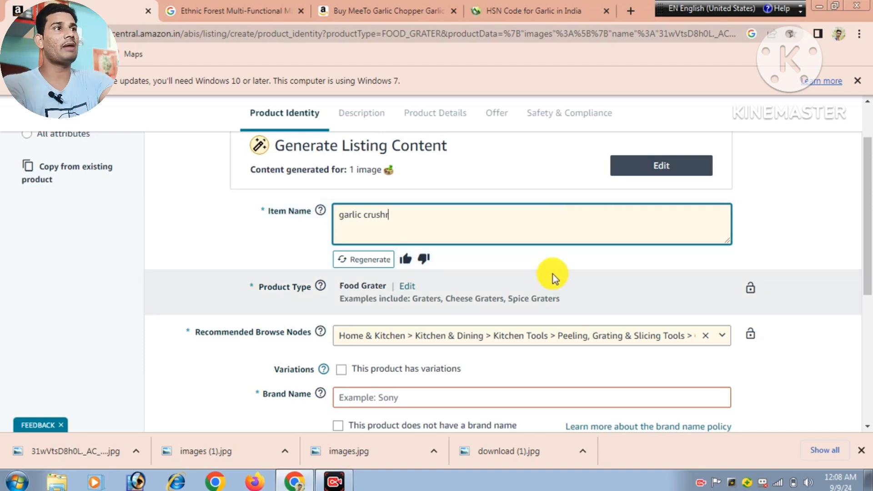
# Step: Mark the product as having no brand name and no Product ID, and continue to the Description page
pyautogui.click(868, 213)
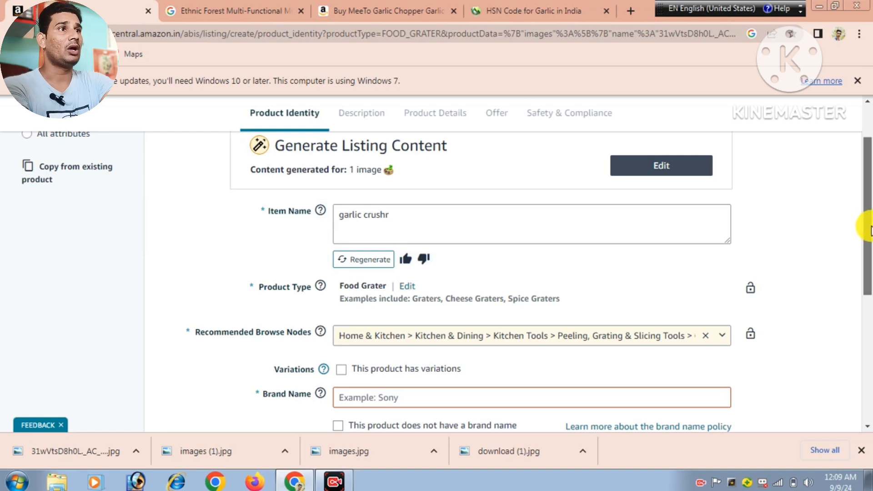
pyautogui.moveTo(868, 226); pyautogui.dragTo(867, 268)
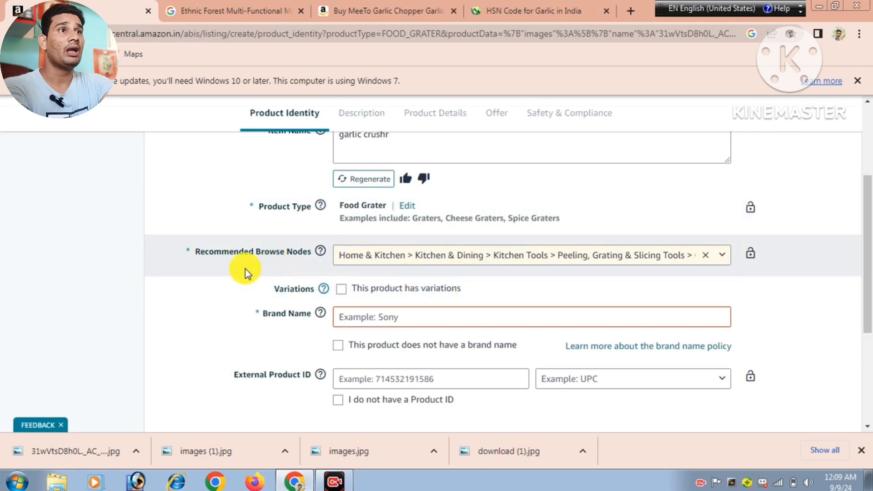
pyautogui.moveTo(321, 252)
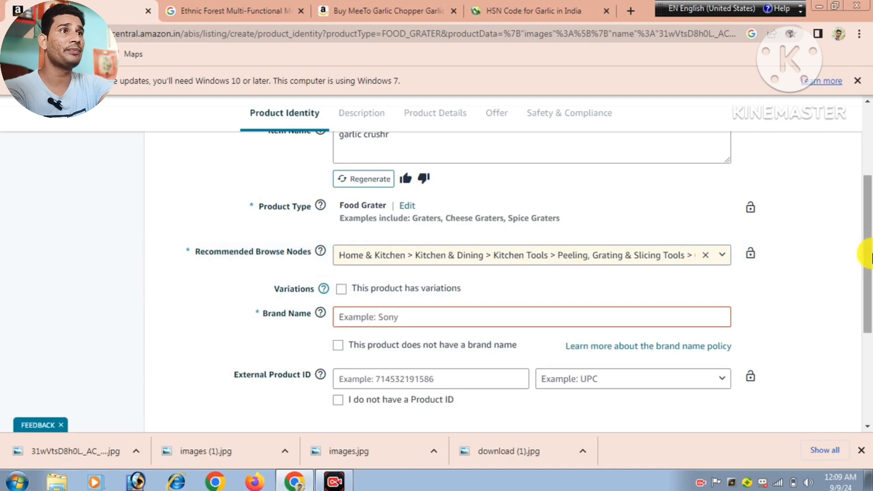
pyautogui.scroll(-1, 869, 253)
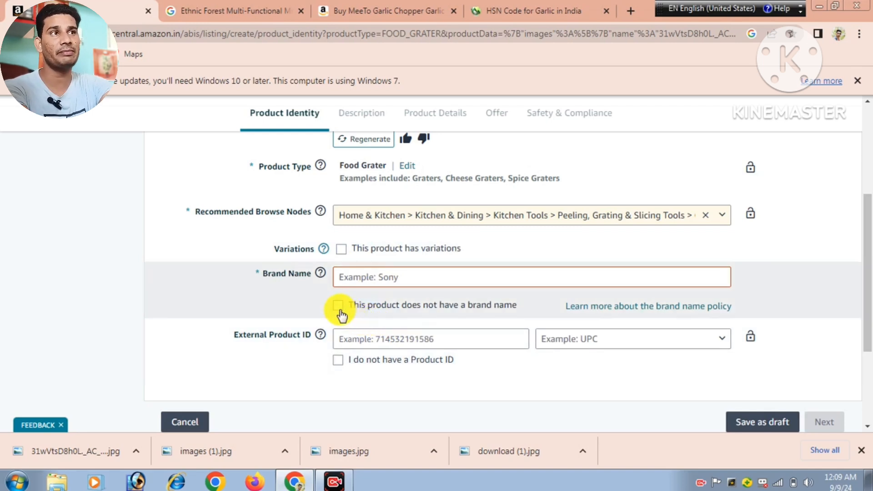
pyautogui.click(338, 306)
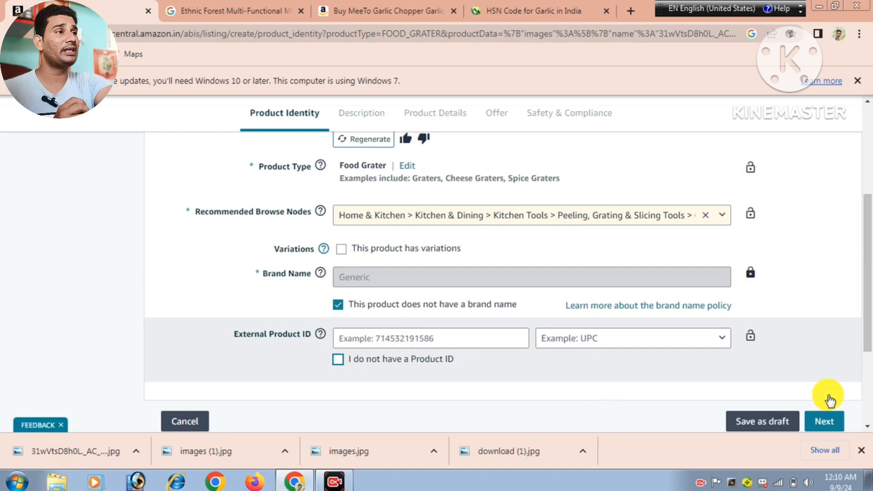
pyautogui.moveTo(869, 314); pyautogui.dragTo(869, 354)
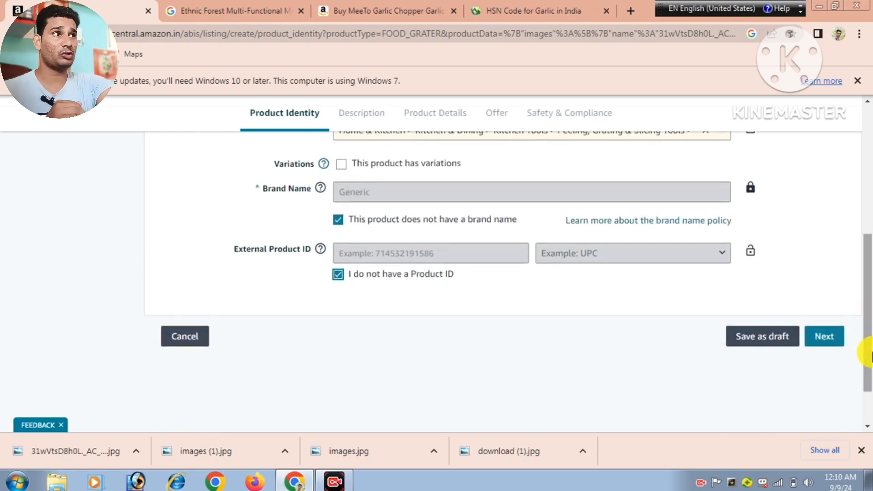
pyautogui.click(827, 348)
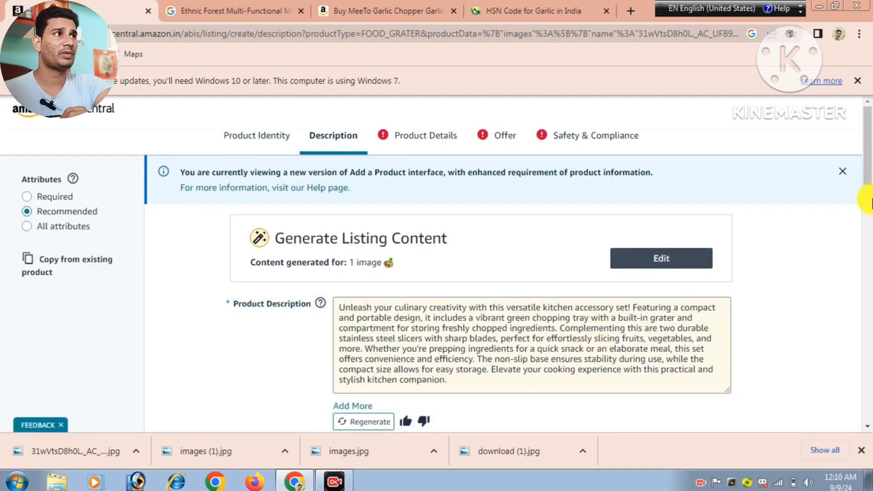
# Step: Upload download (1), images (1) and images from the garlic cruser folder as additional product images
pyautogui.moveTo(868, 159); pyautogui.dragTo(865, 191)
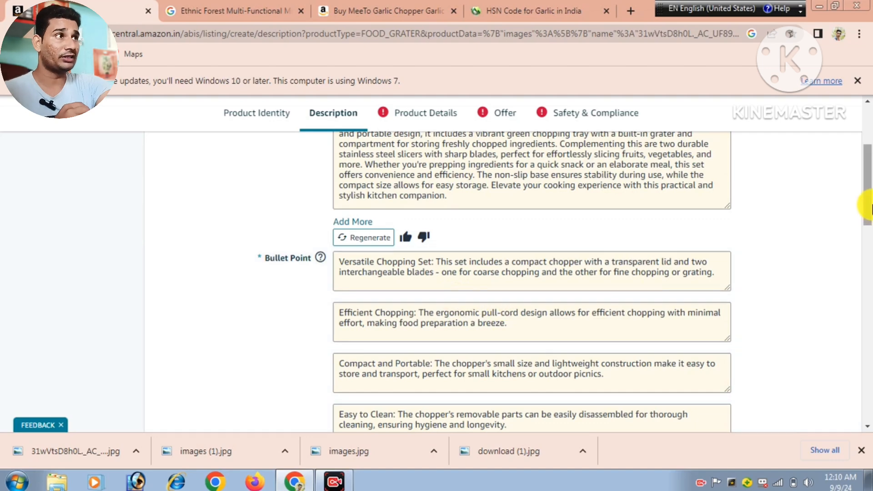
pyautogui.moveTo(867, 209); pyautogui.dragTo(852, 189)
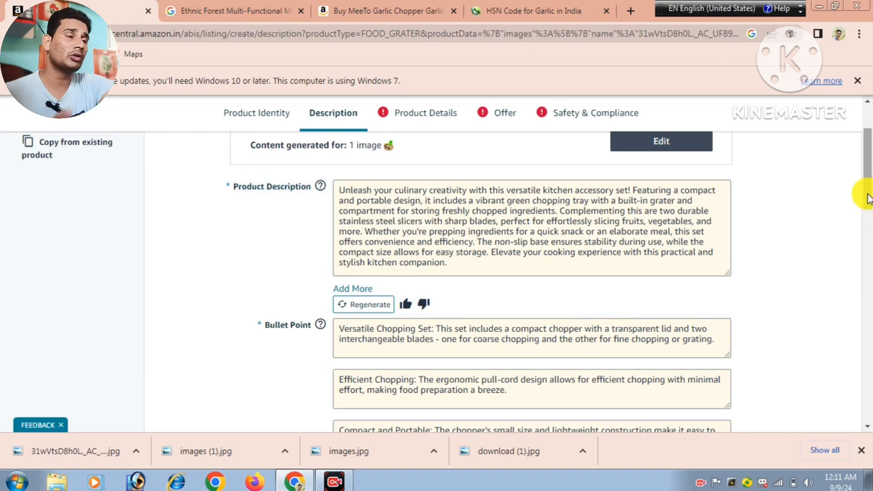
pyautogui.moveTo(869, 199); pyautogui.dragTo(869, 322)
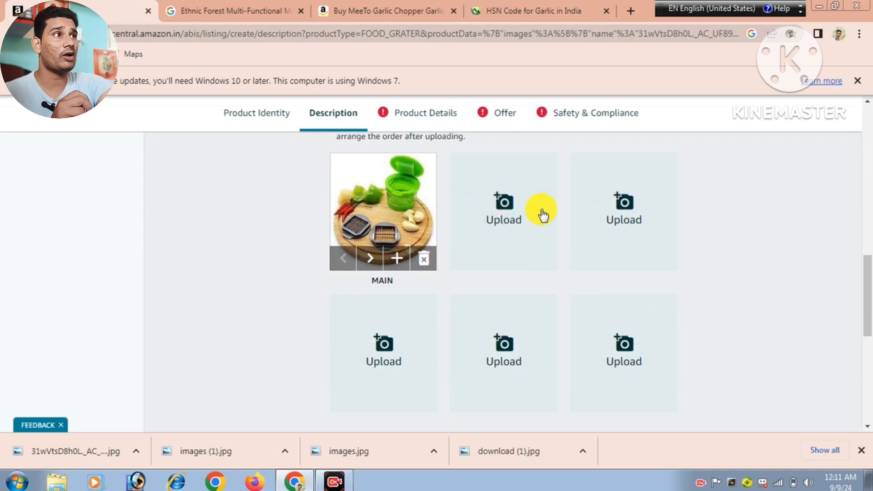
pyautogui.scroll(2, 867, 259)
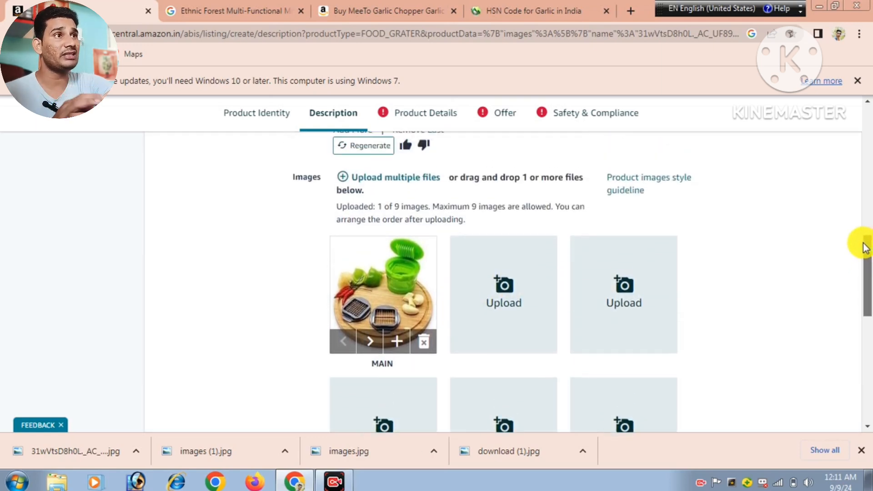
pyautogui.moveTo(863, 244); pyautogui.dragTo(866, 248)
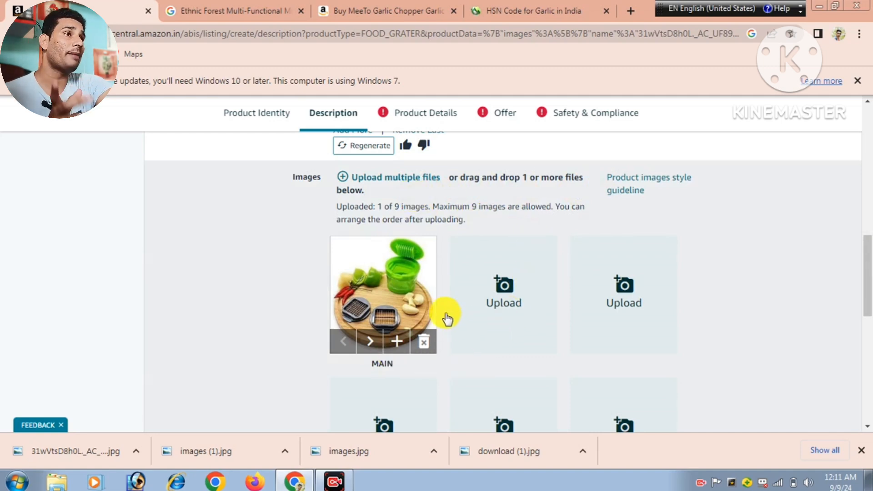
pyautogui.click(499, 311)
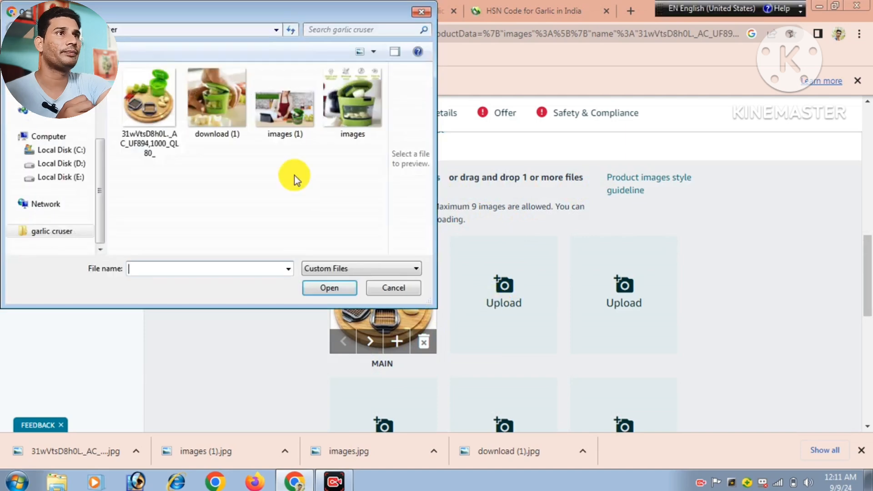
pyautogui.click(210, 117)
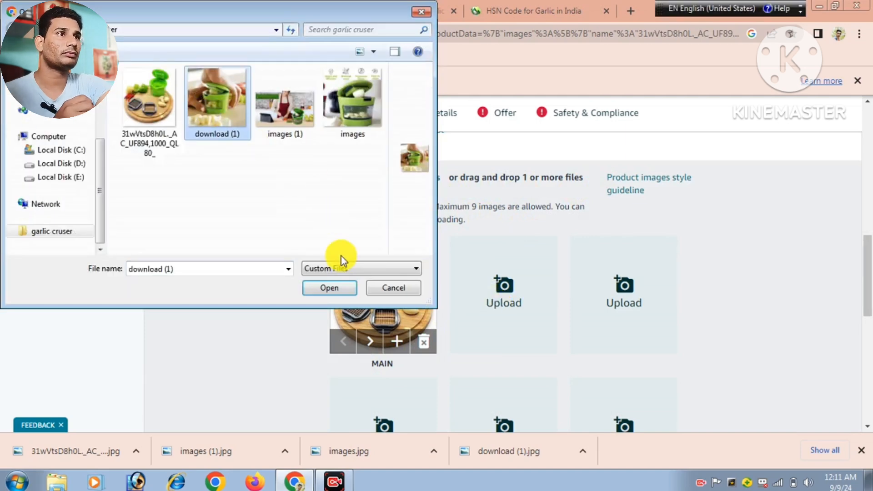
pyautogui.click(334, 286)
pyautogui.scroll(-2, 473, 296)
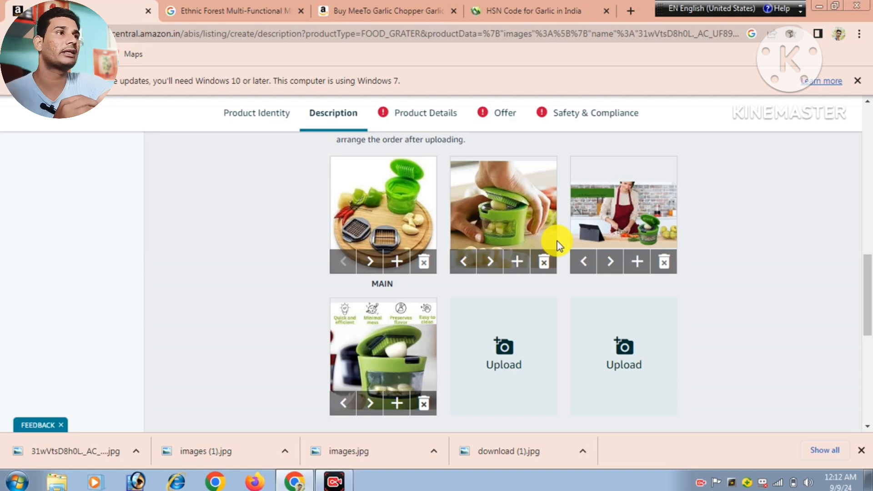
# Step: Make the second product image, hands pressing the garlic crusher, the main image, and open the Product Details page
pyautogui.click(469, 268)
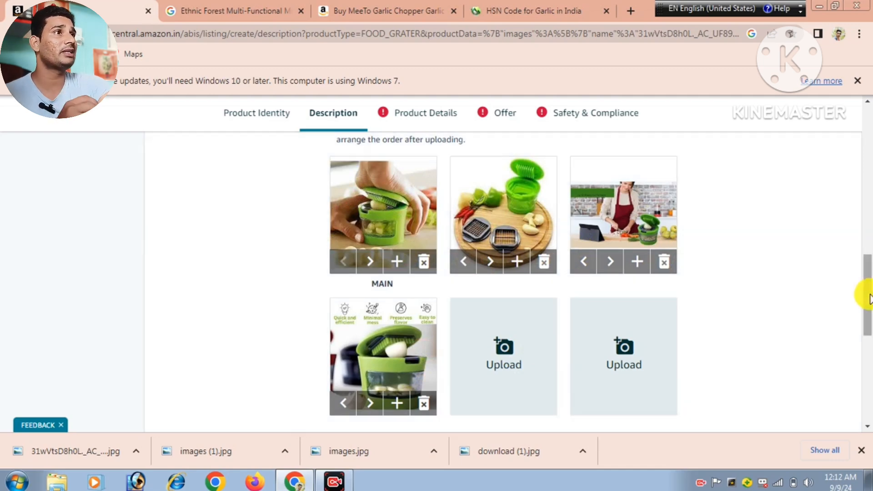
pyautogui.moveTo(868, 296); pyautogui.dragTo(866, 236)
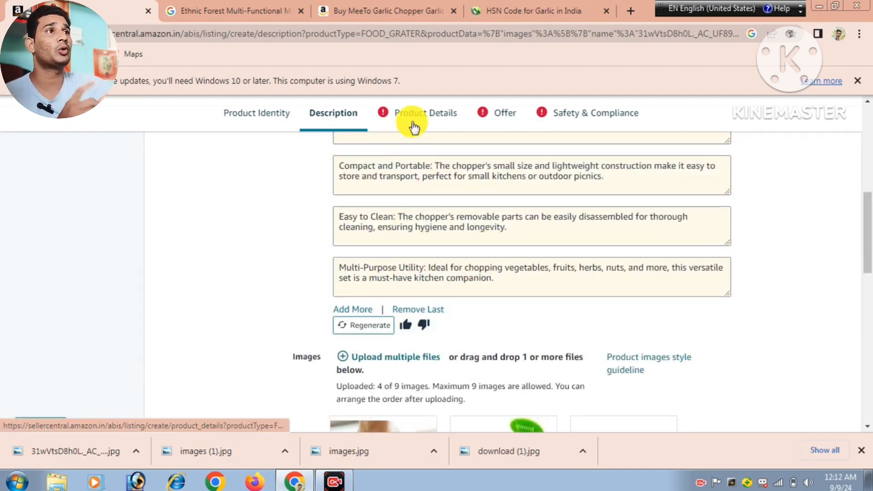
pyautogui.click(412, 127)
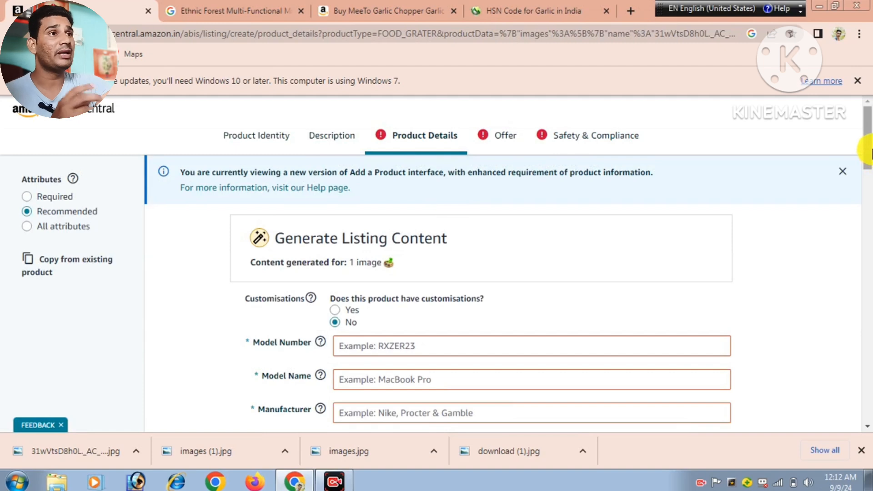
# Step: Review the Model Number, Model Name, Manufacturer, Style and Material entries and their help texts
pyautogui.moveTo(870, 154); pyautogui.dragTo(870, 172)
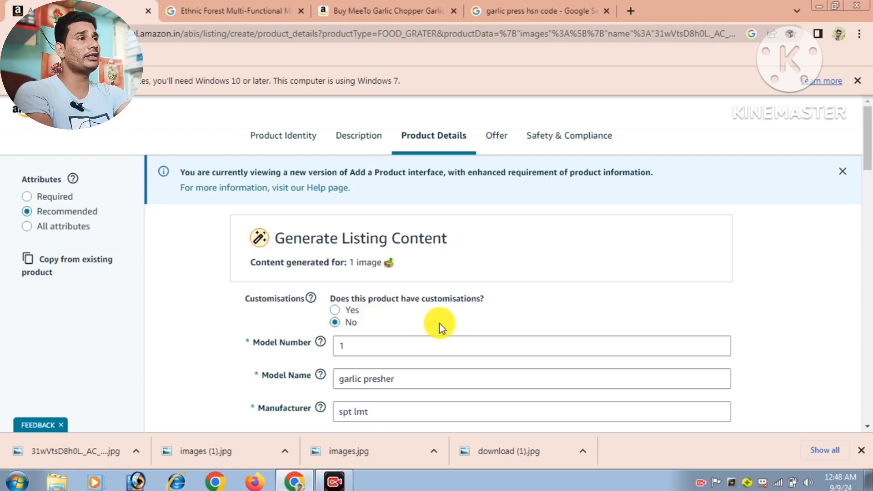
pyautogui.scroll(-2, 869, 150)
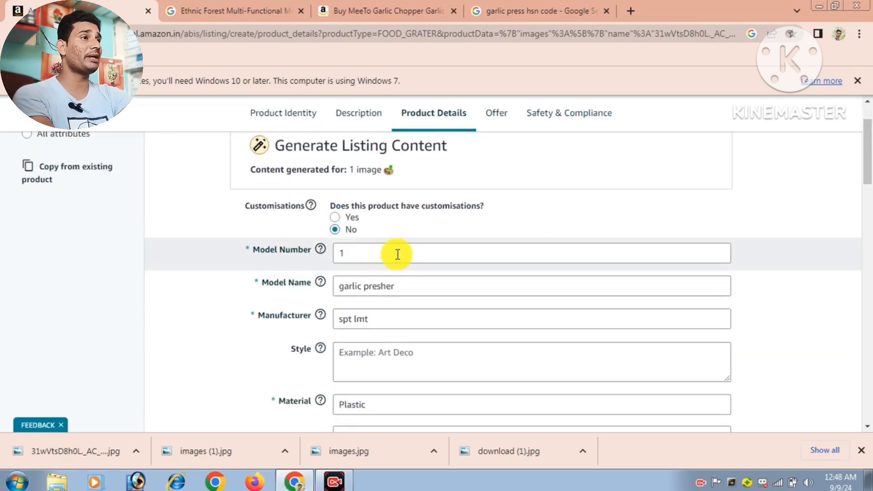
pyautogui.moveTo(320, 252)
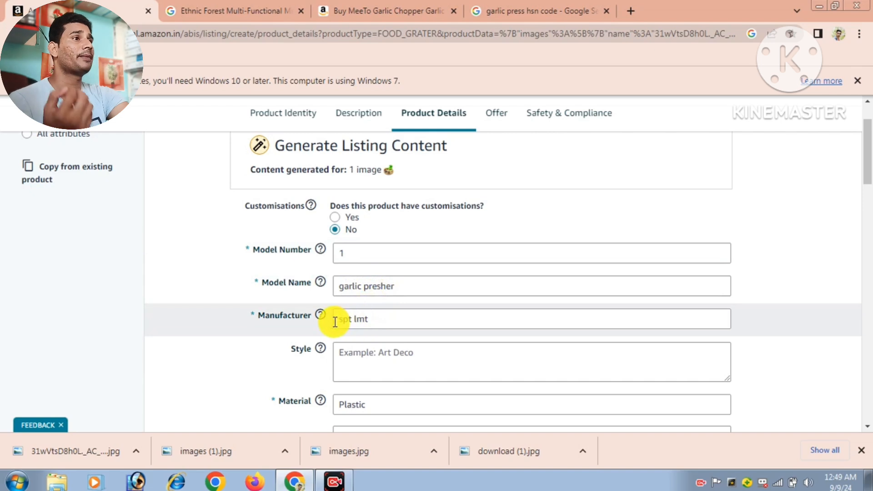
pyautogui.moveTo(322, 316)
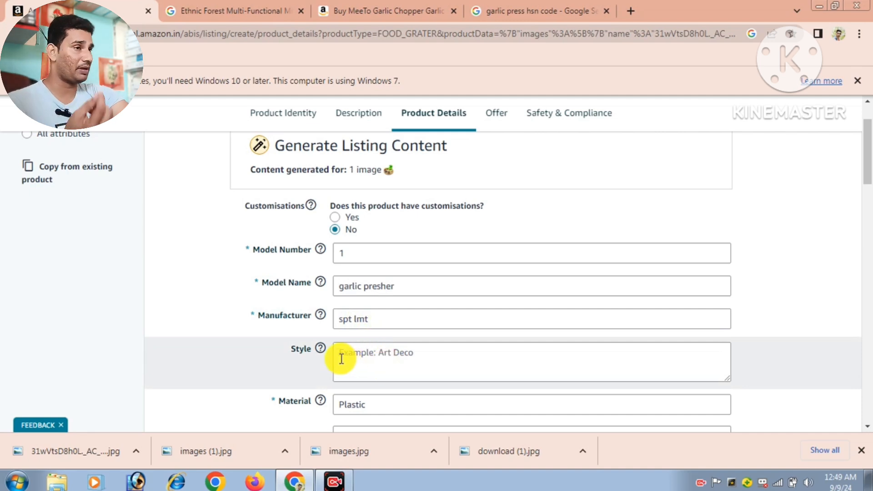
pyautogui.click(321, 348)
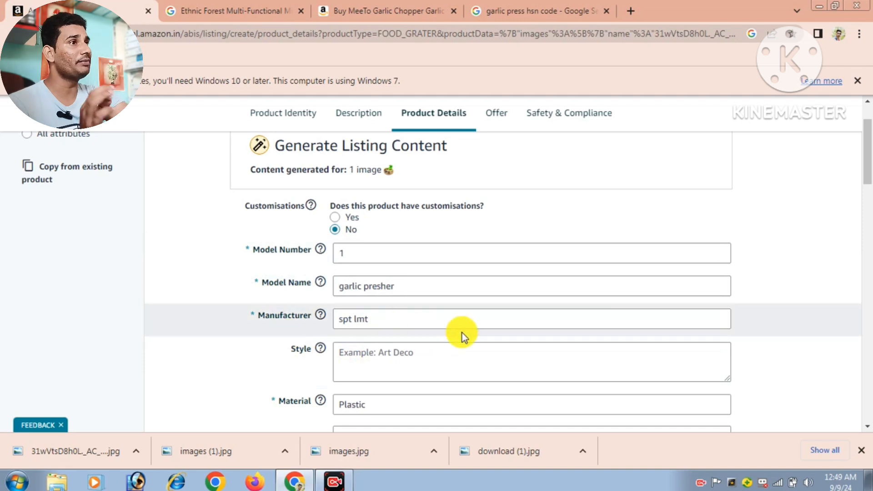
pyautogui.moveTo(869, 164); pyautogui.dragTo(869, 189)
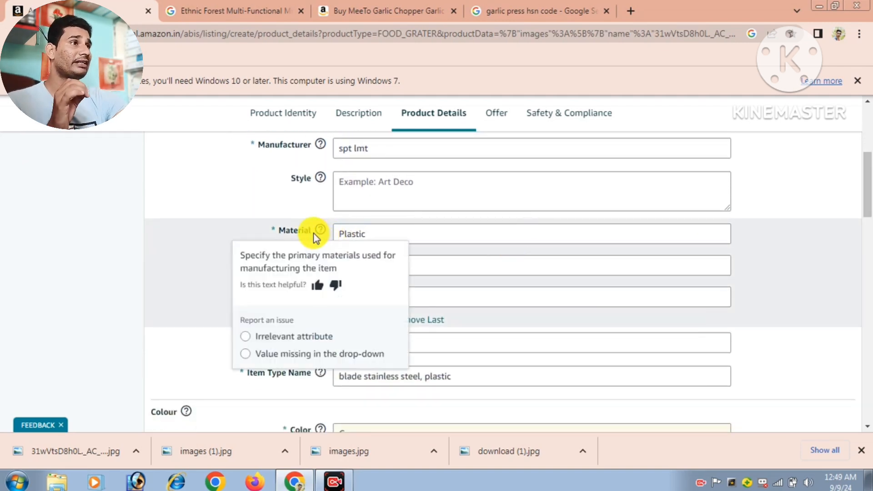
pyautogui.moveTo(320, 230)
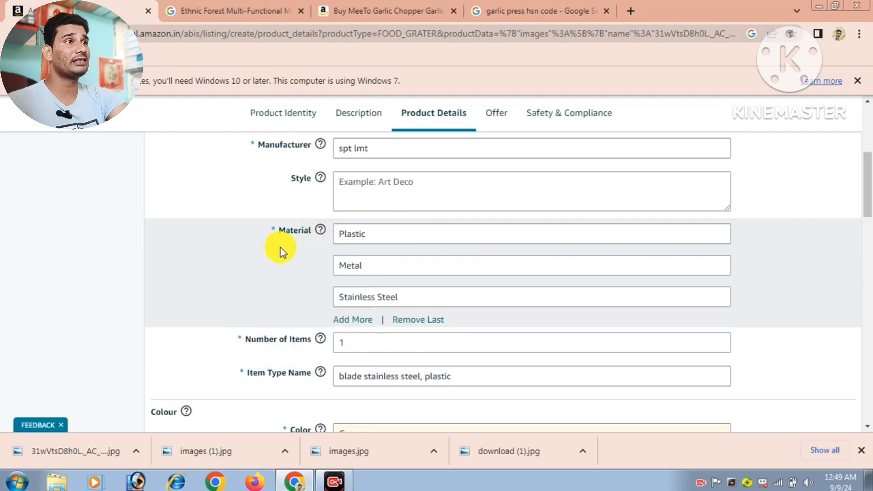
pyautogui.click(374, 242)
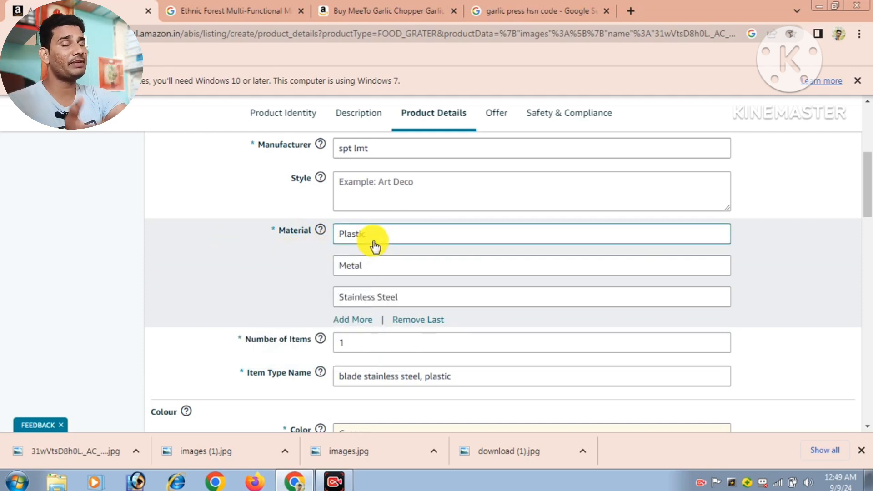
pyautogui.click(370, 272)
pyautogui.click(377, 298)
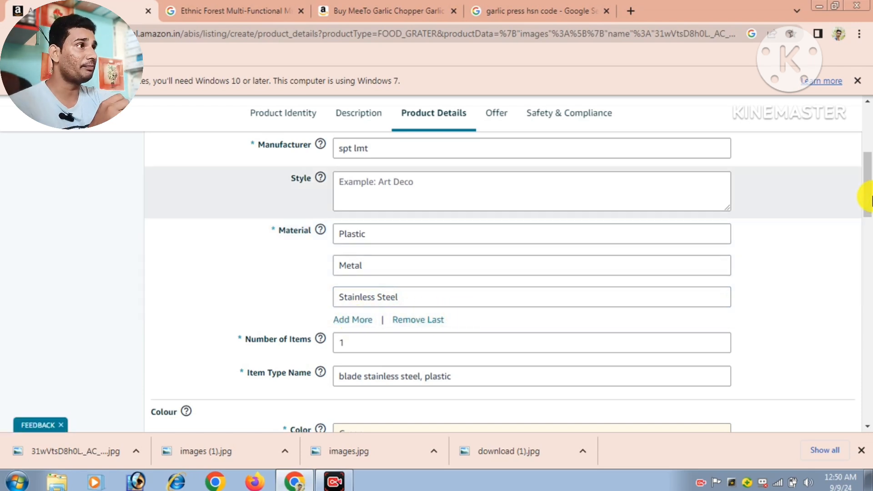
# Step: Review the Number of Items, Item Type Name, Color, Size, Number of Pieces and Item Shape entries
pyautogui.scroll(-1, 868, 201)
pyautogui.scroll(-2, 867, 200)
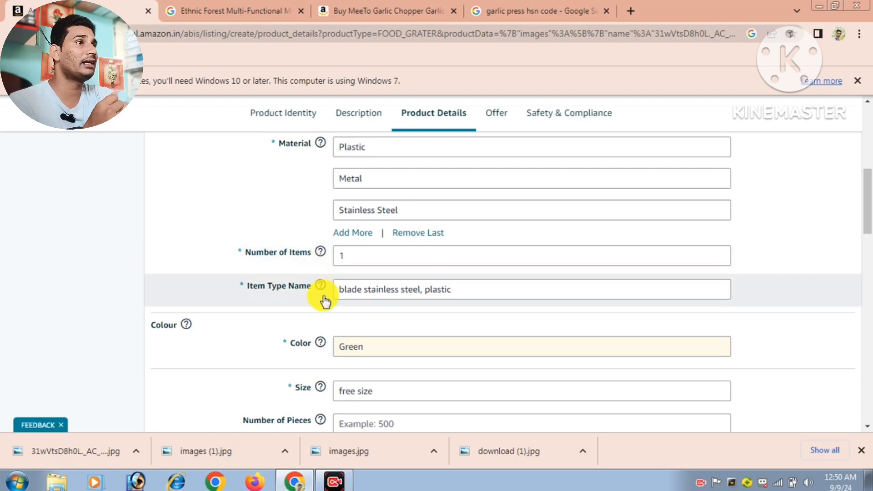
pyautogui.moveTo(321, 287)
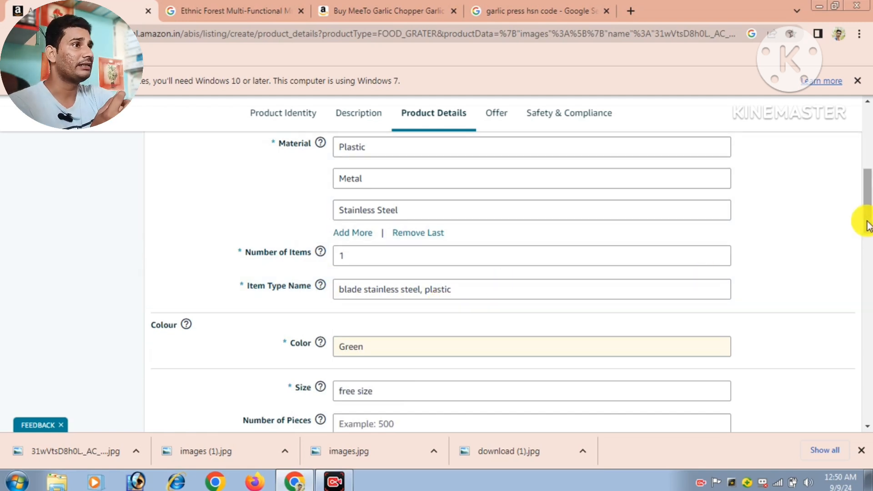
pyautogui.scroll(-3, 867, 226)
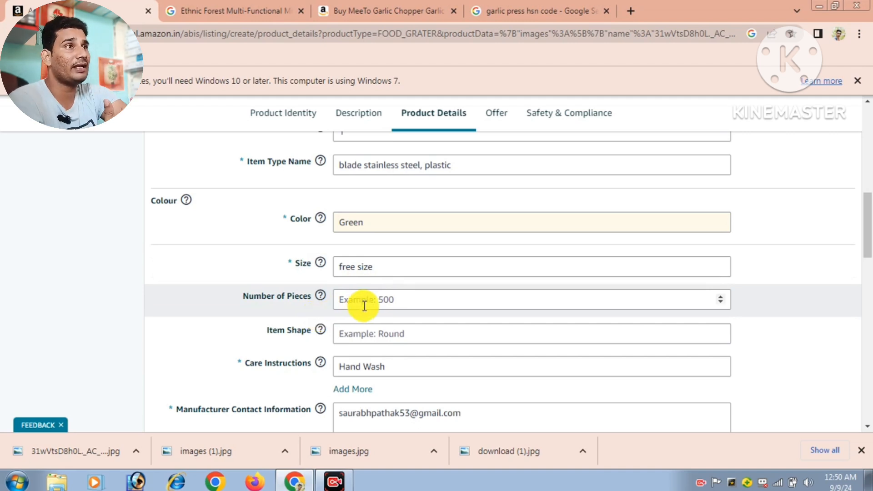
pyautogui.click(338, 342)
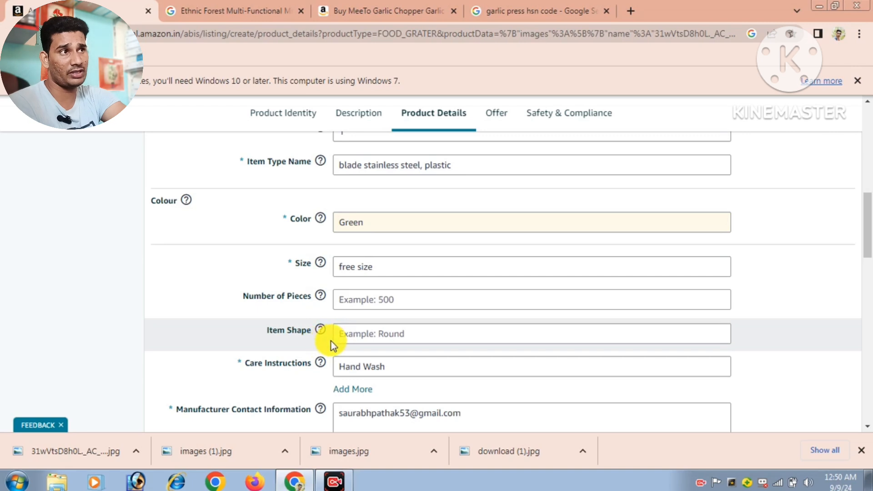
pyautogui.click(343, 334)
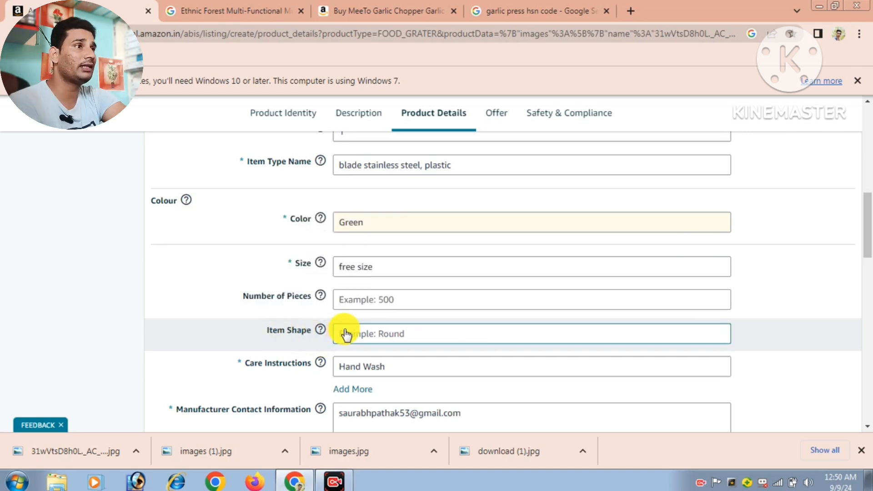
# Step: Review the Care Instructions, Manufacturer Contact Information, dishwasher safety, Unit Count and Included Components entries
pyautogui.moveTo(319, 361)
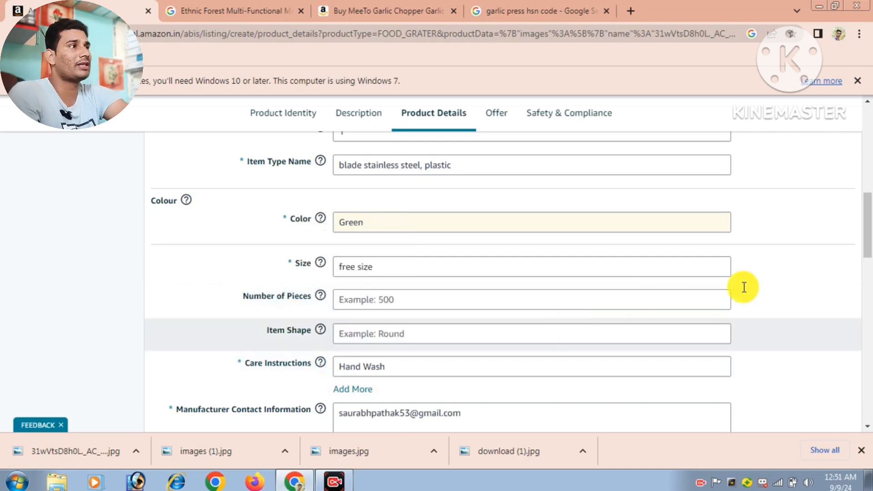
pyautogui.moveTo(868, 240); pyautogui.dragTo(867, 246)
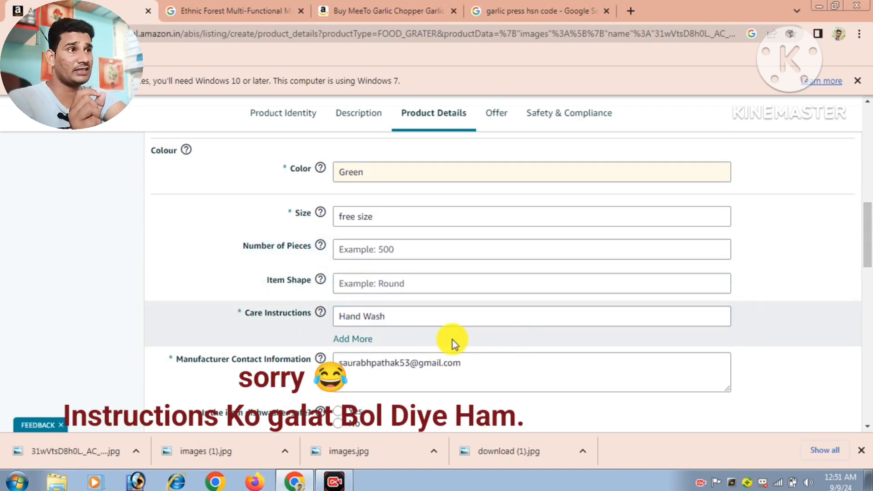
pyautogui.moveTo(321, 318)
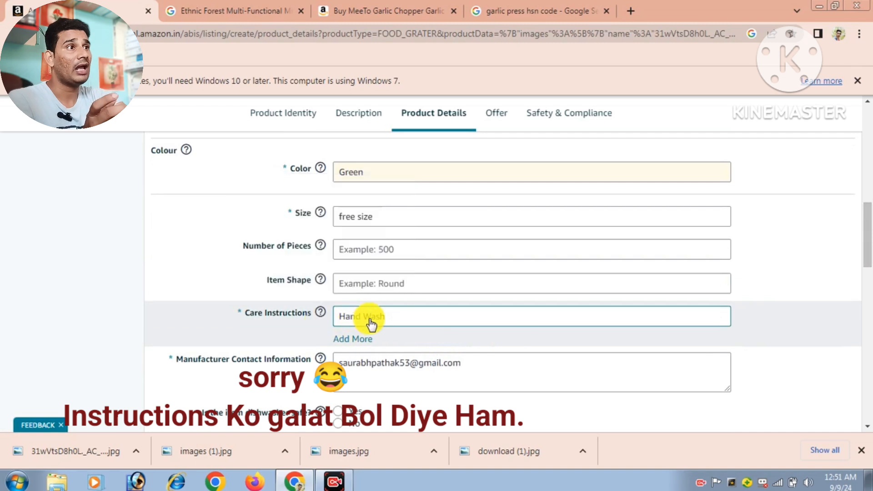
pyautogui.click(407, 320)
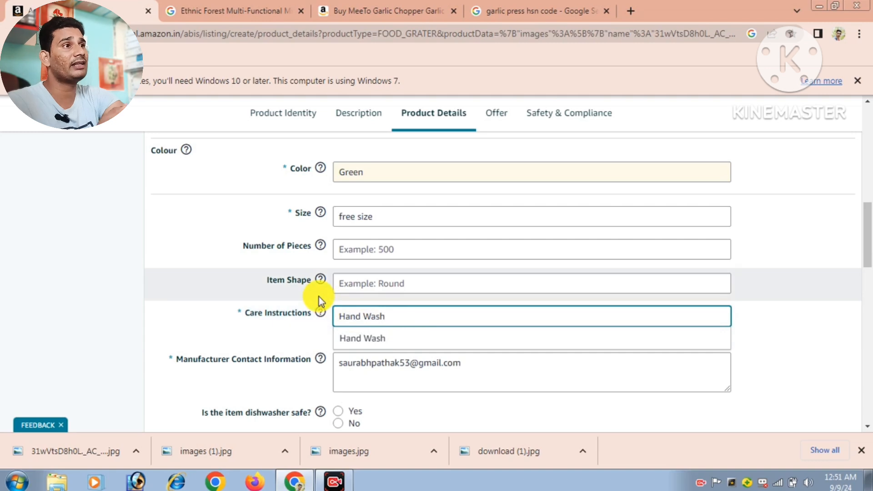
pyautogui.click(181, 279)
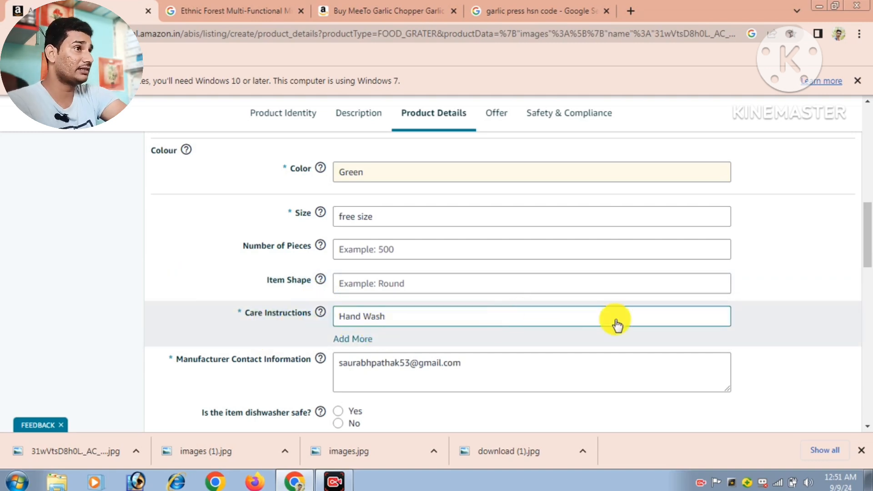
pyautogui.moveTo(868, 238); pyautogui.dragTo(867, 258)
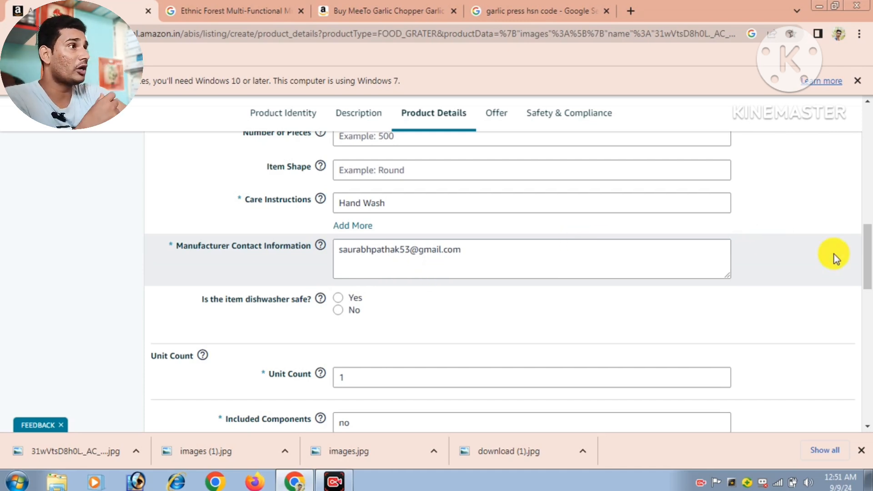
pyautogui.scroll(-2, 868, 255)
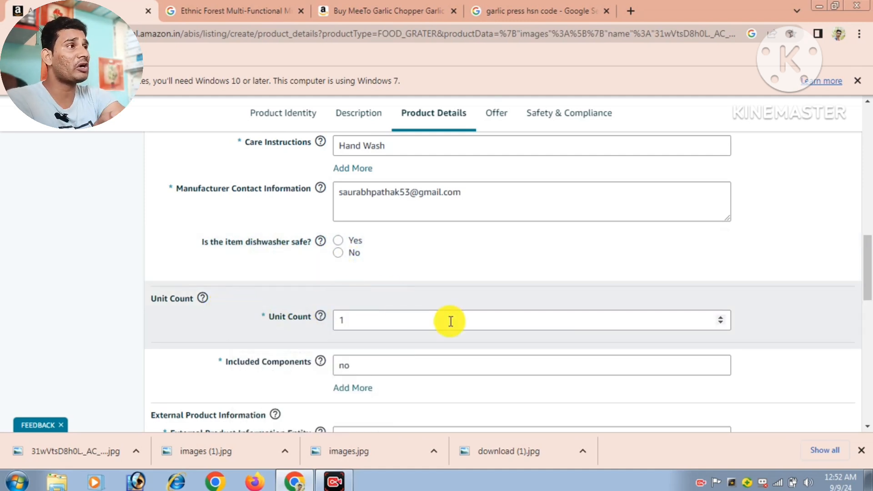
pyautogui.moveTo(203, 307)
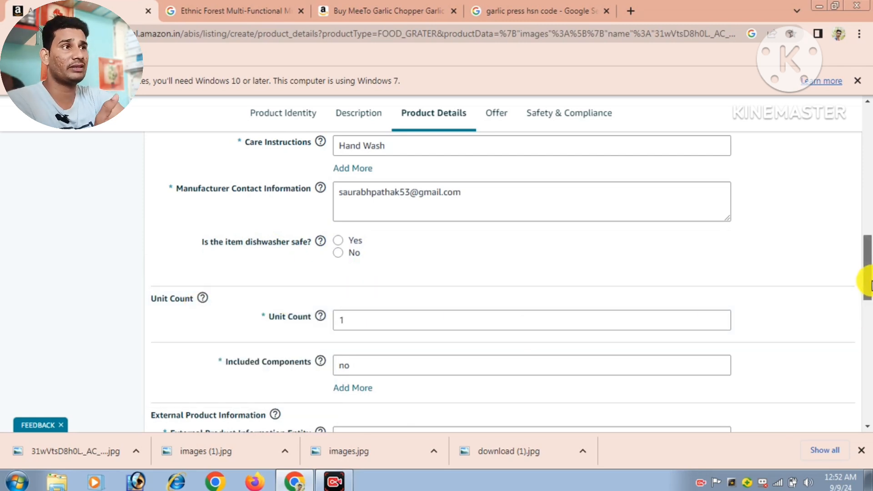
pyautogui.moveTo(867, 282); pyautogui.dragTo(868, 293)
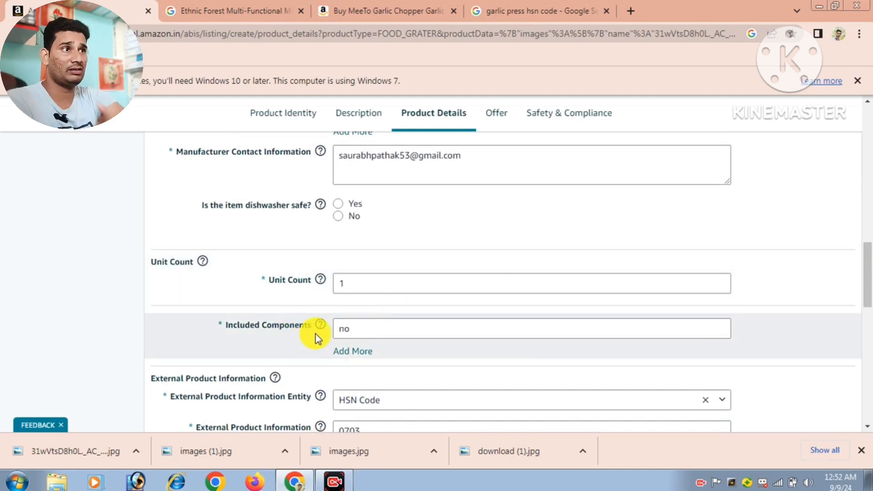
pyautogui.moveTo(316, 332)
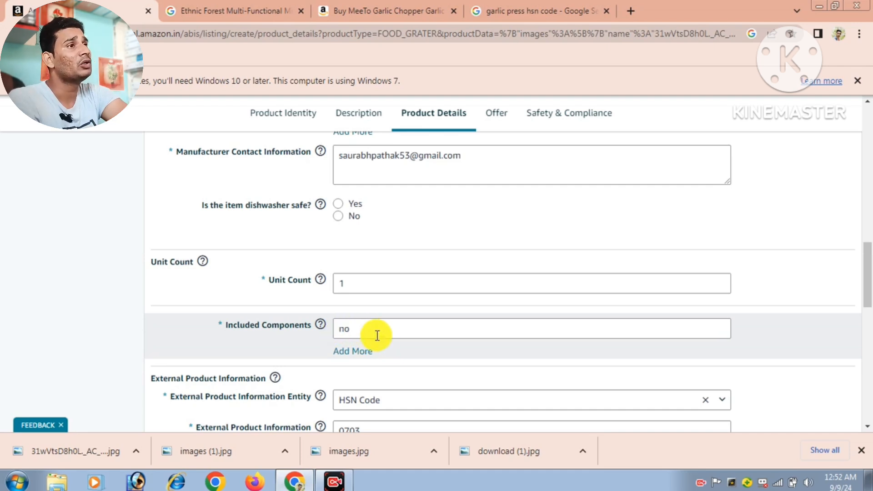
# Step: Check the External Product Information HSN code against the garlic press HSN code search results, and return to the listing
pyautogui.scroll(-3, 867, 295)
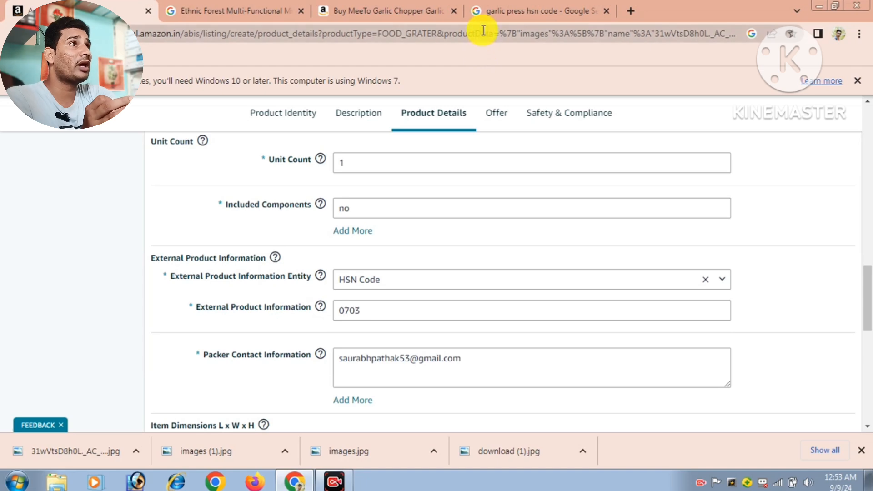
pyautogui.click(495, 16)
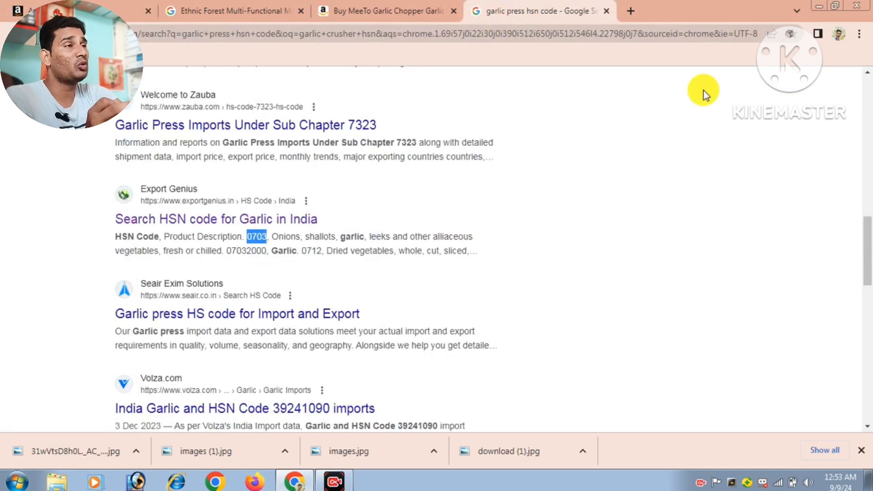
pyautogui.moveTo(867, 247); pyautogui.dragTo(856, 93)
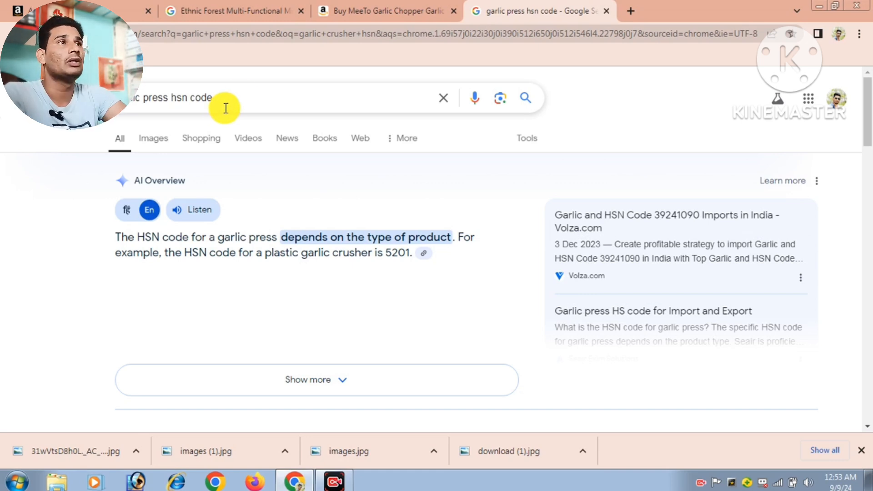
pyautogui.click(341, 12)
pyautogui.click(275, 11)
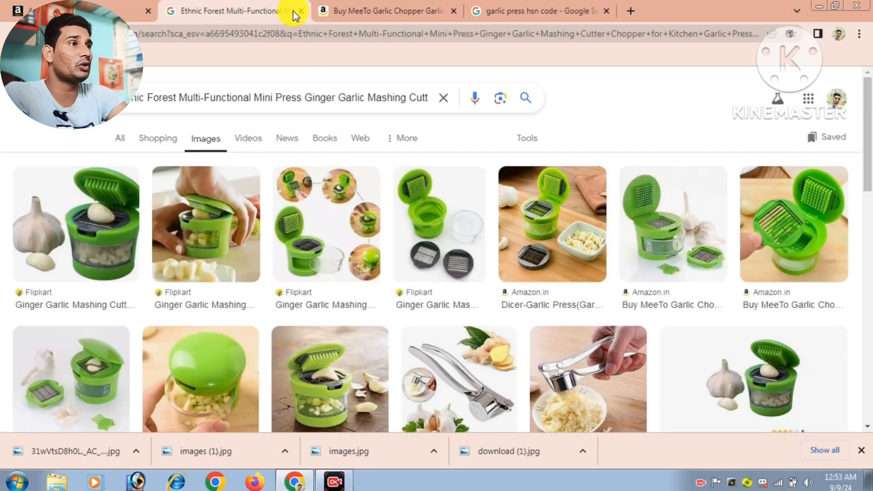
pyautogui.click(320, 10)
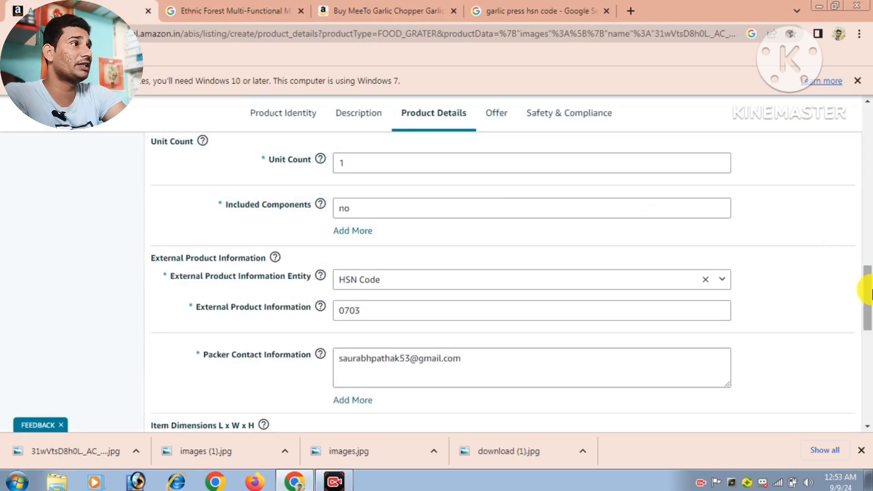
# Step: Review the Packer Contact Information, Item Dimensions and Manufacture Year entries
pyautogui.moveTo(869, 291); pyautogui.dragTo(868, 318)
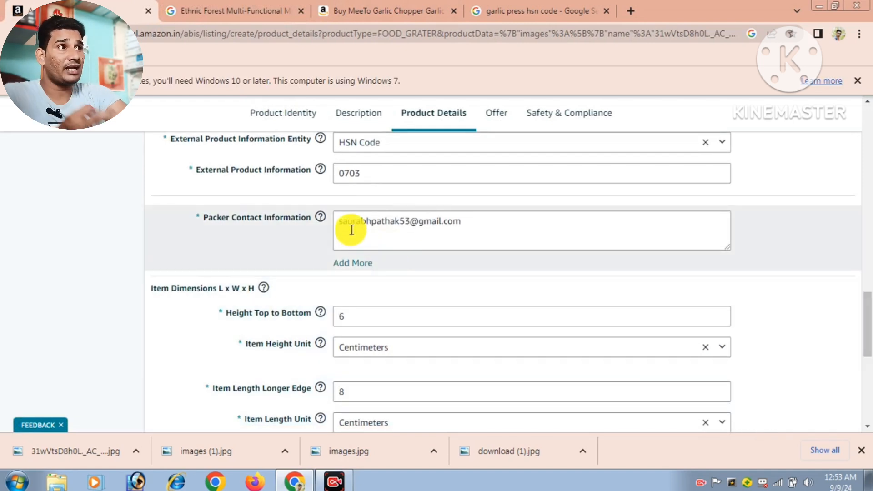
pyautogui.moveTo(320, 217)
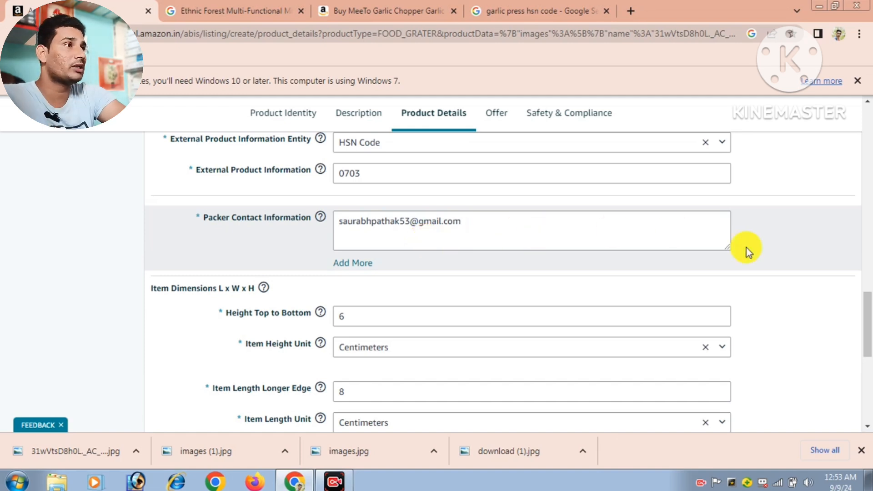
pyautogui.moveTo(870, 319); pyautogui.dragTo(870, 342)
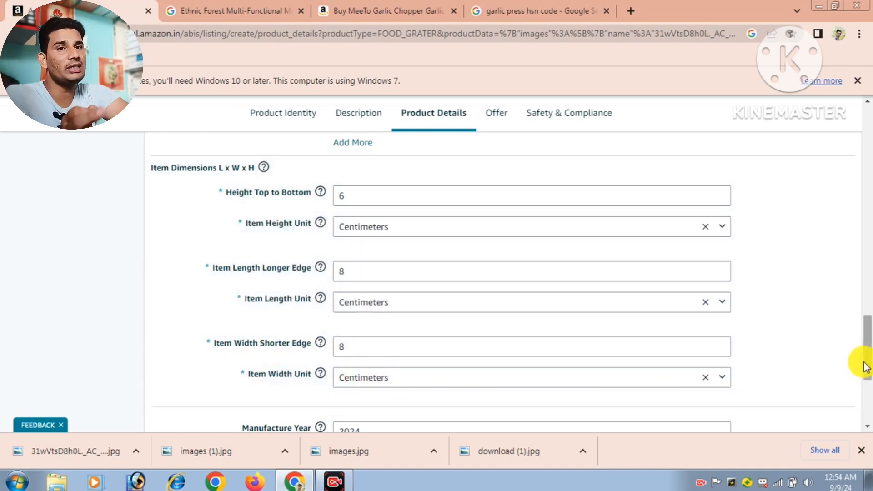
pyautogui.moveTo(868, 356); pyautogui.dragTo(868, 381)
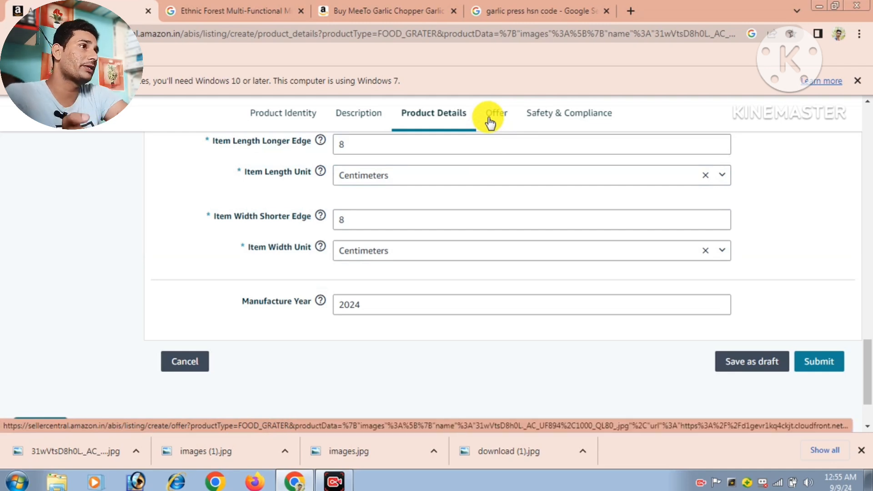
# Step: Open the Offer page and review the Contribution SKU, Quantity, Your Price and Maximum Retail Price entries
pyautogui.click(490, 119)
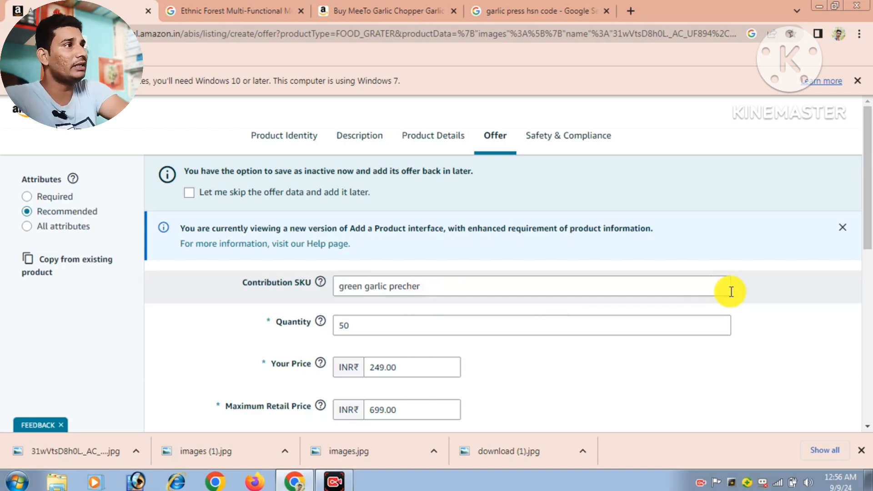
pyautogui.scroll(-1, 842, 226)
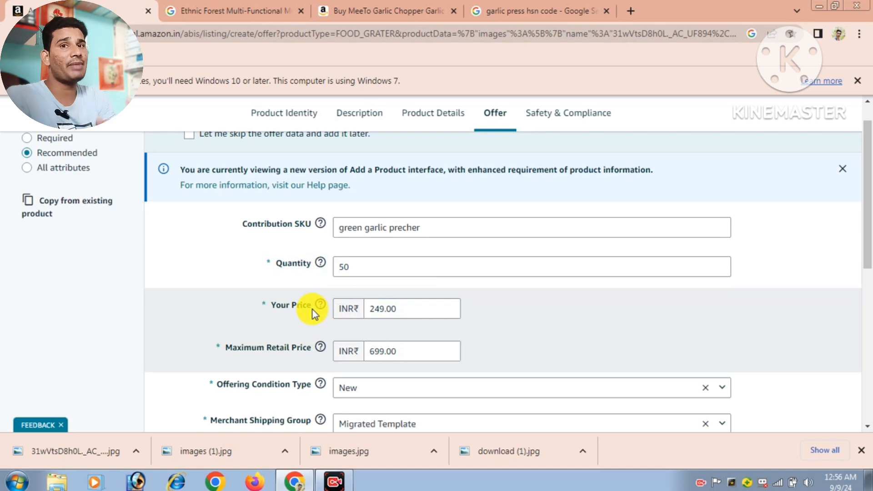
pyautogui.click(384, 309)
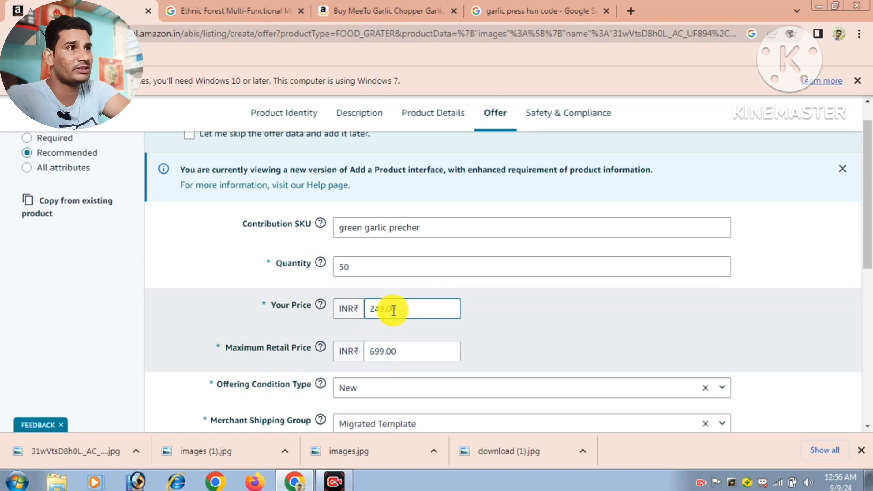
pyautogui.click(290, 364)
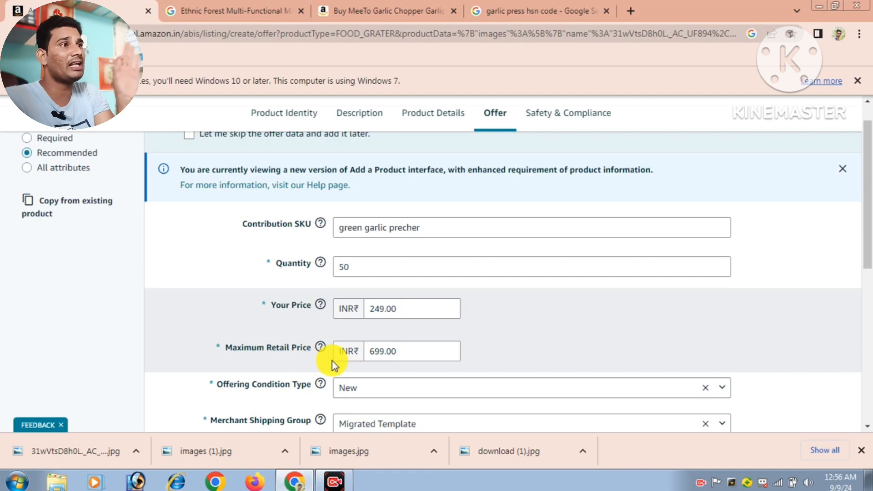
pyautogui.click(378, 356)
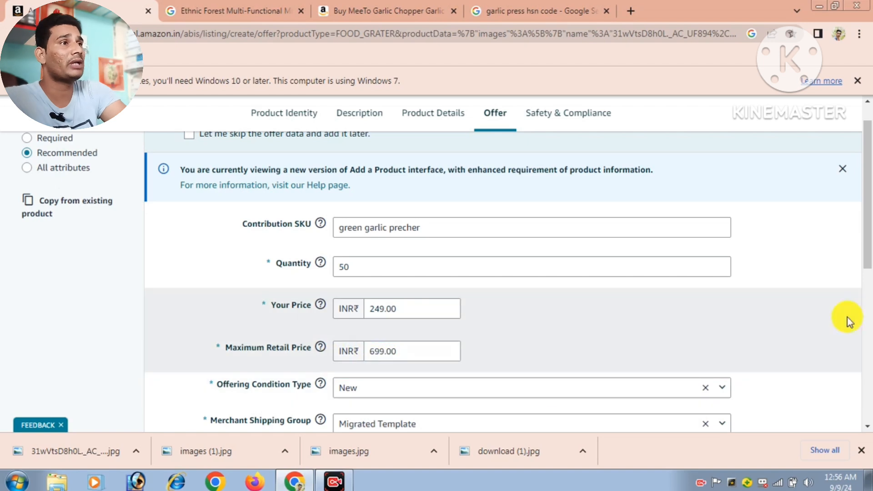
pyautogui.moveTo(872, 255); pyautogui.dragTo(871, 269)
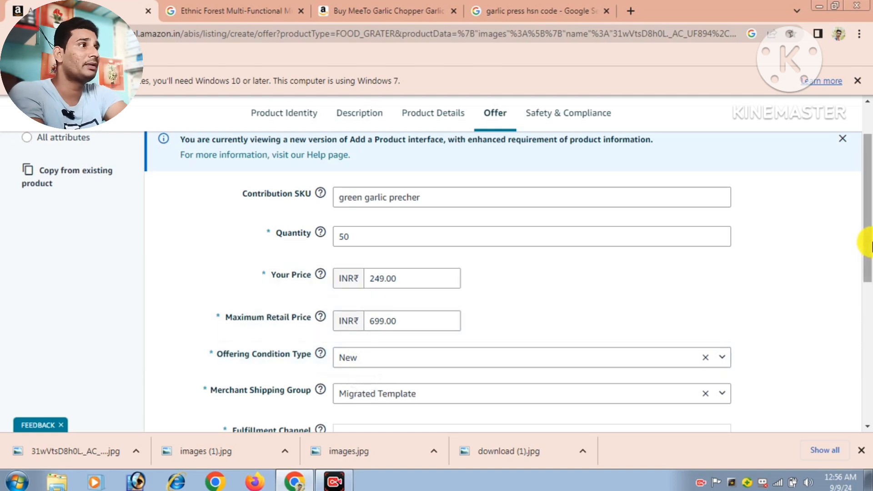
# Step: Choose Migrated Template as the Merchant Shipping Group and review the Fulfillment Channel options
pyautogui.moveTo(867, 244); pyautogui.dragTo(863, 296)
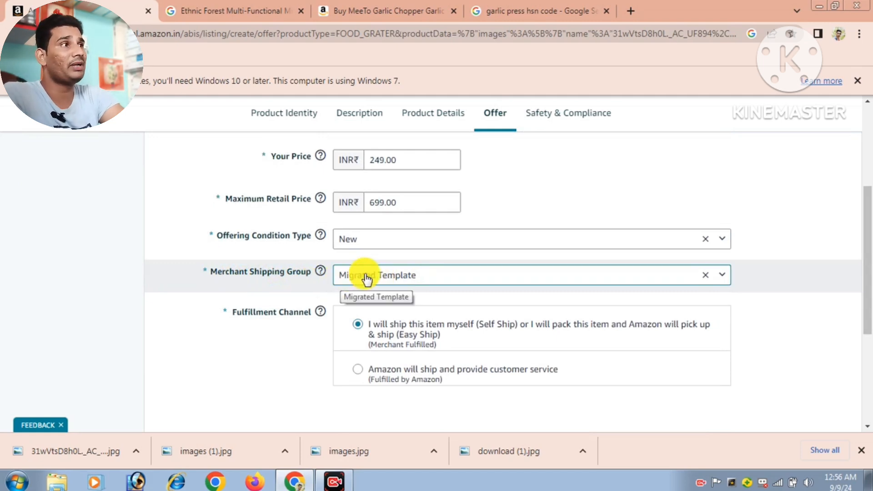
pyautogui.click(400, 280)
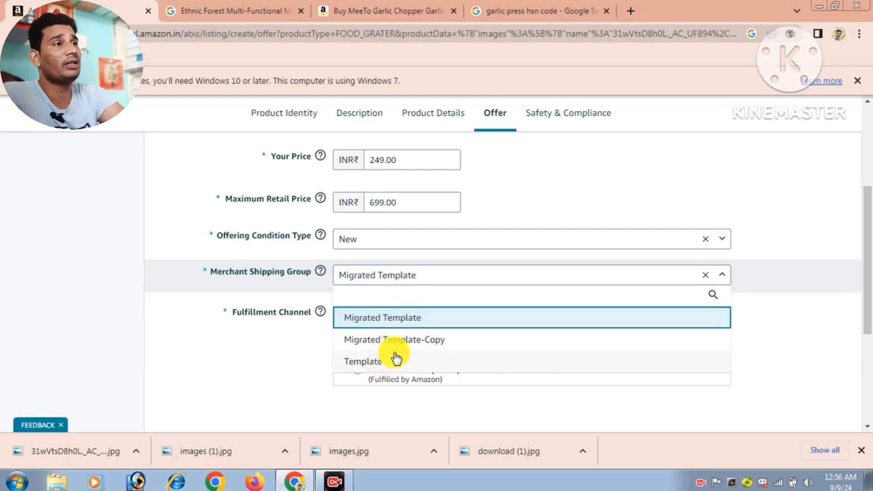
pyautogui.click(393, 324)
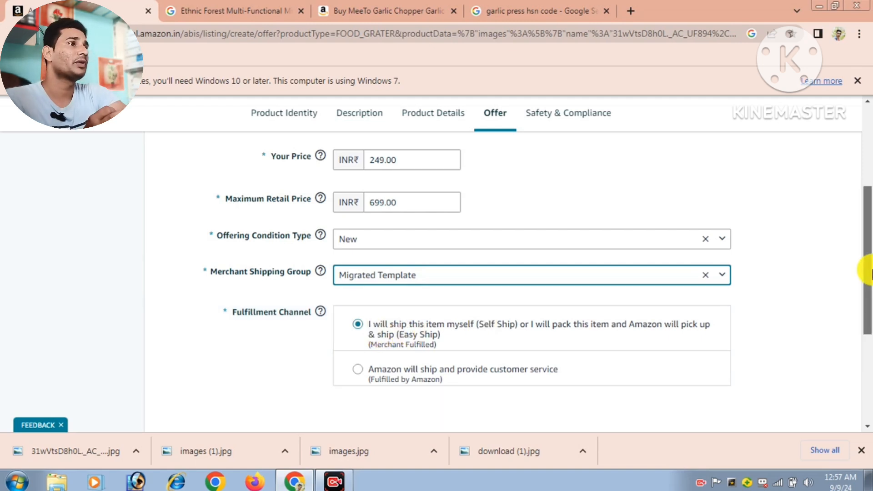
pyautogui.moveTo(870, 273); pyautogui.dragTo(870, 348)
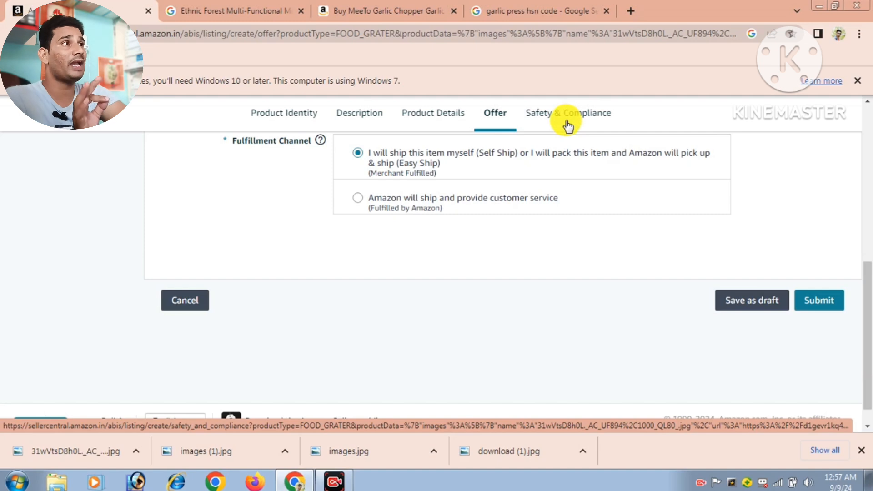
# Step: Open the Safety & Compliance page and choose India as the Country/Region of Origin
pyautogui.click(567, 122)
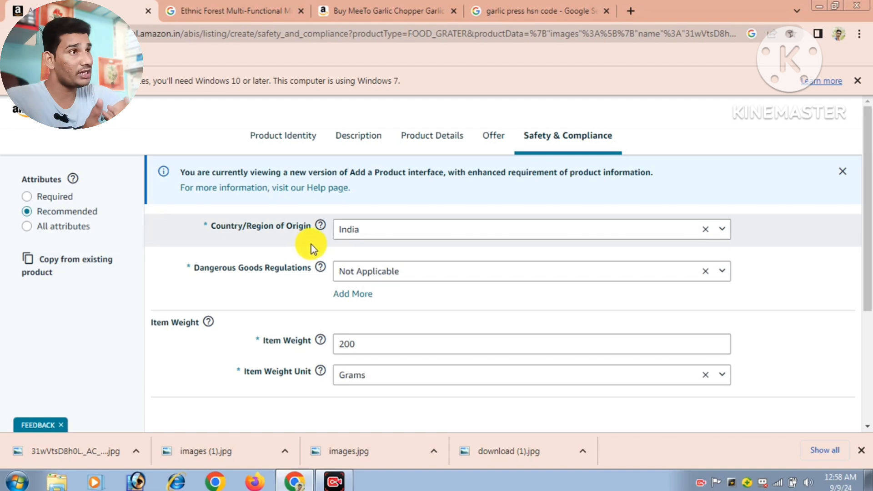
pyautogui.click(356, 236)
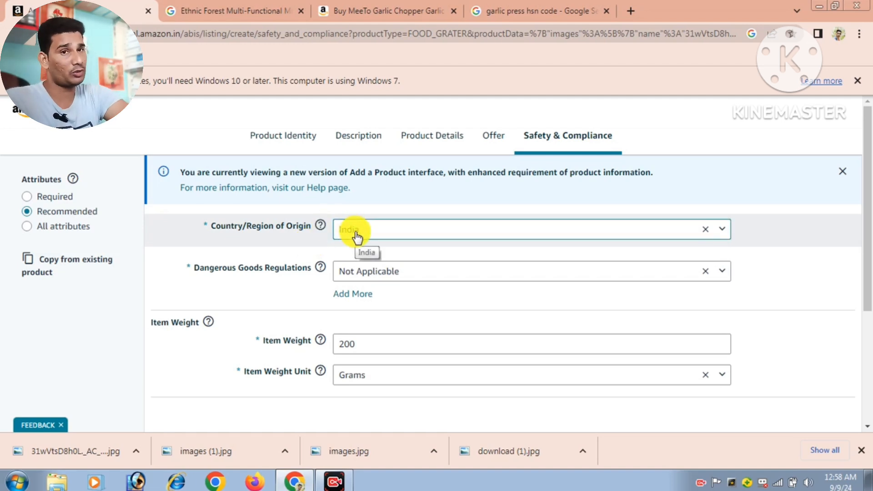
pyautogui.click(357, 236)
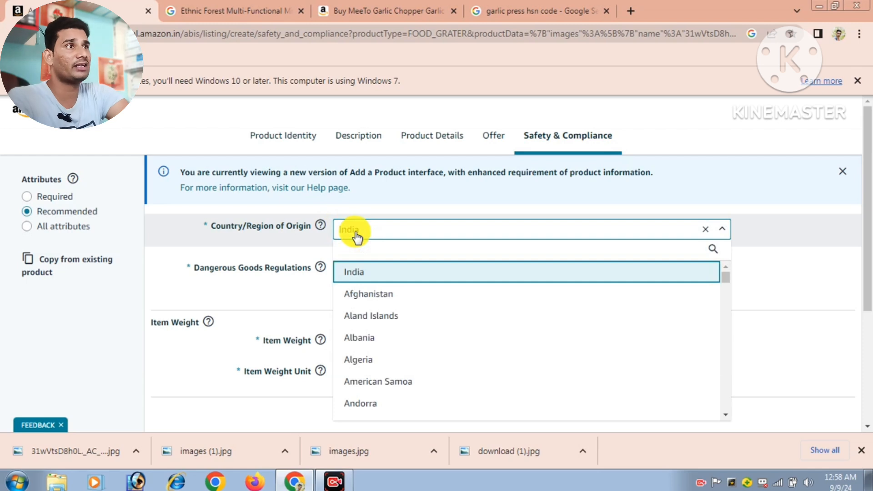
pyautogui.click(351, 273)
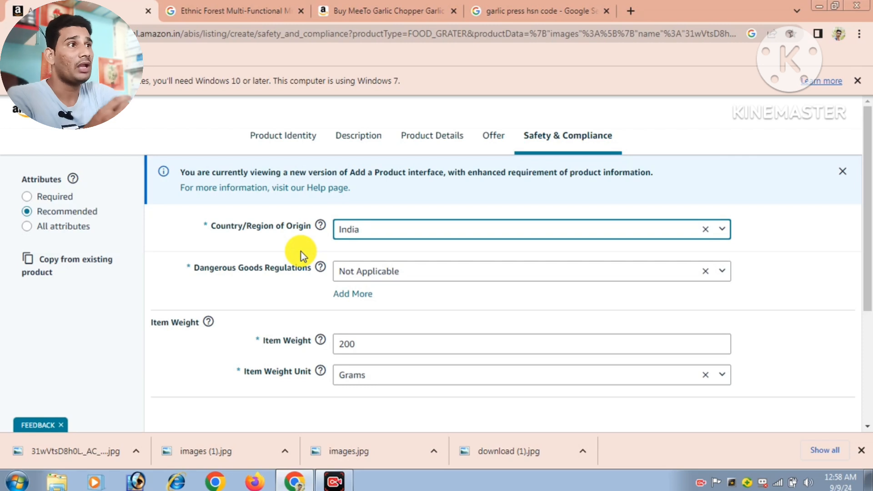
# Step: Review the Dangerous Goods Regulations options and the Item Weight and Item Weight Unit entries
pyautogui.click(362, 270)
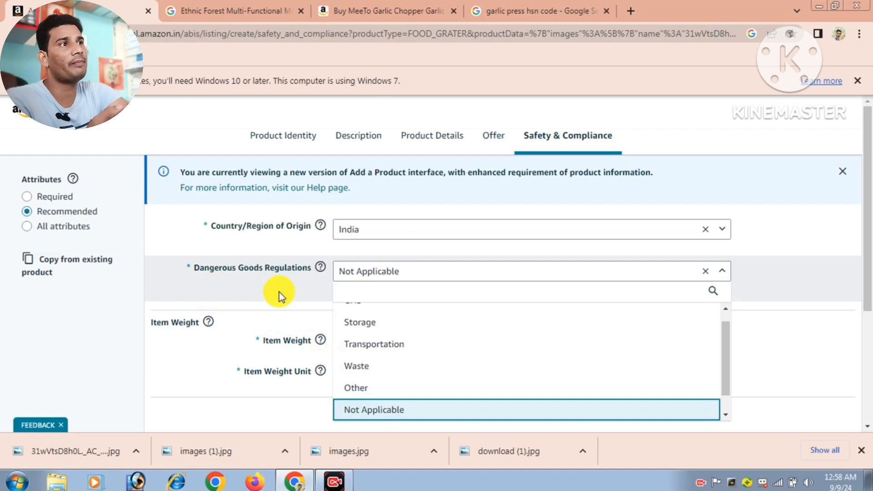
pyautogui.click(348, 273)
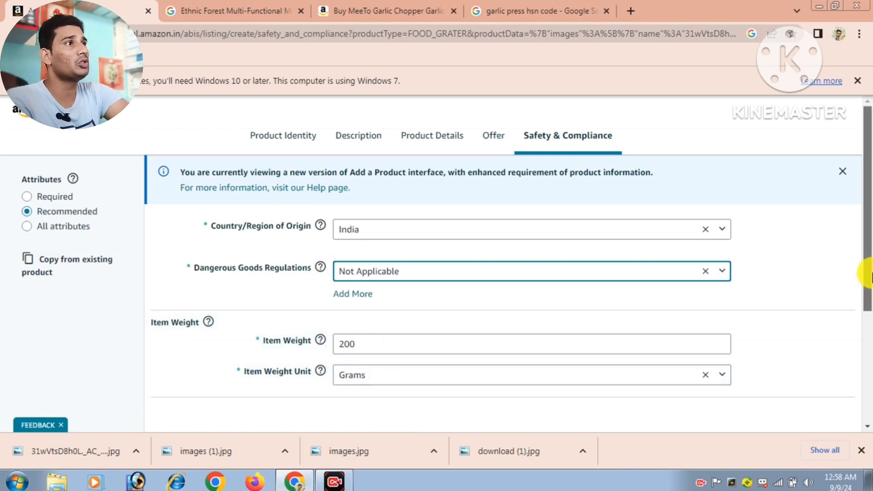
pyautogui.moveTo(866, 271); pyautogui.dragTo(869, 322)
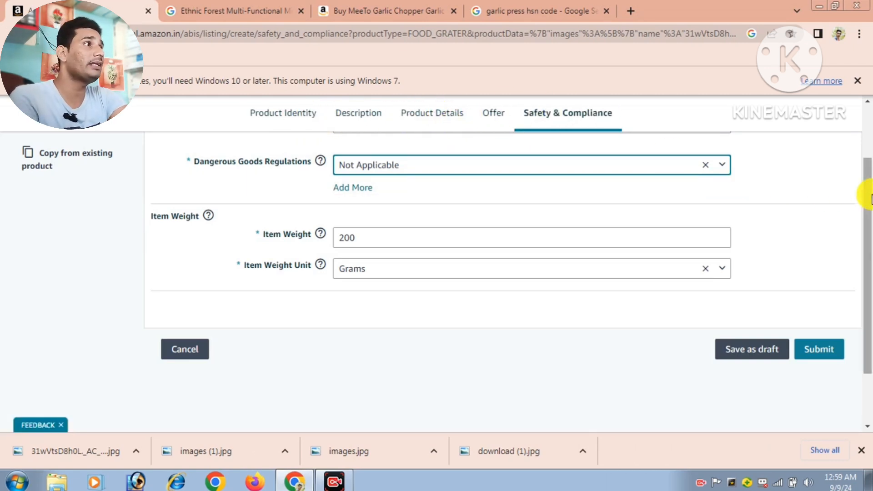
pyautogui.moveTo(869, 195); pyautogui.dragTo(867, 165)
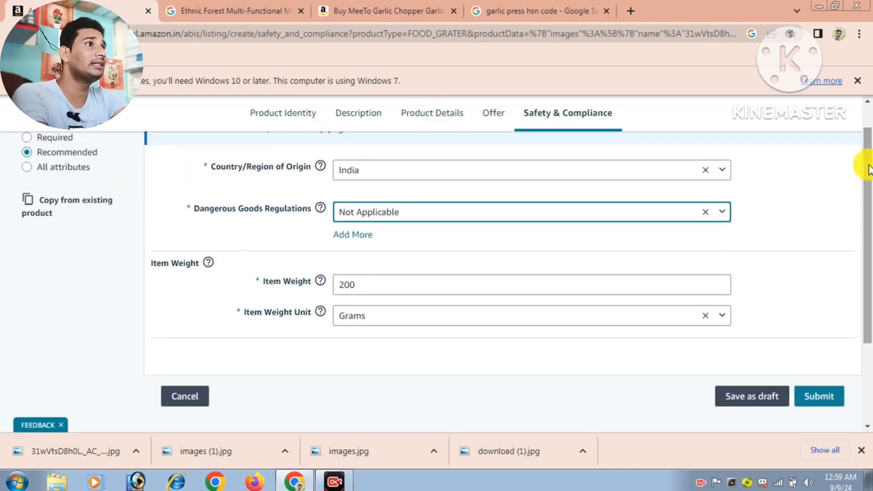
# Step: Clear the required Model Number in Product Details to check how a missing entry is flagged, and re-enter 1
pyautogui.click(460, 114)
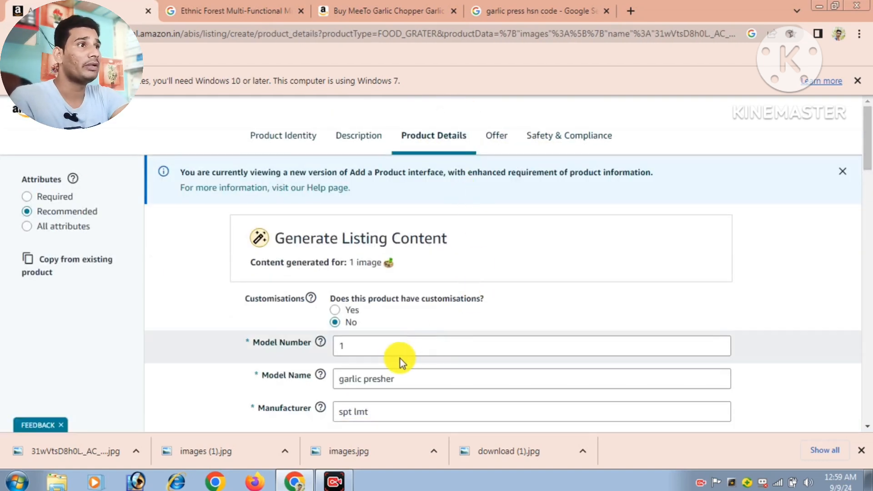
pyautogui.click(397, 350)
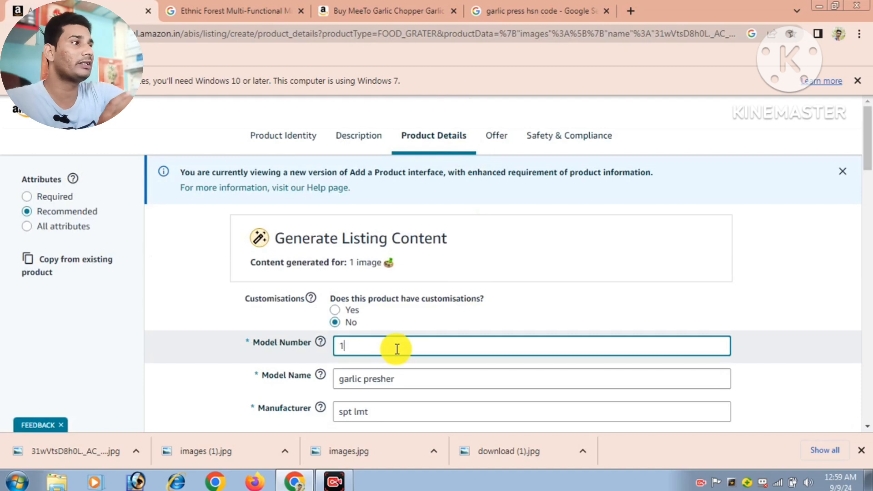
pyautogui.press('BackSpace')
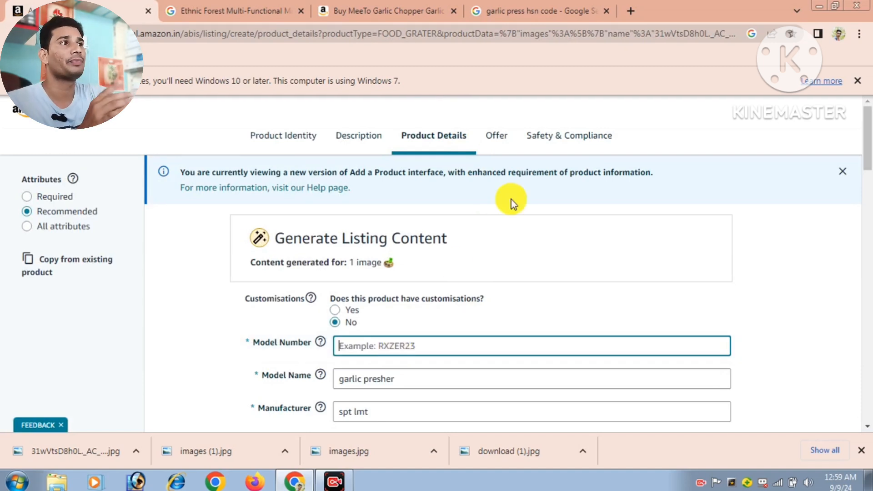
pyautogui.click(502, 145)
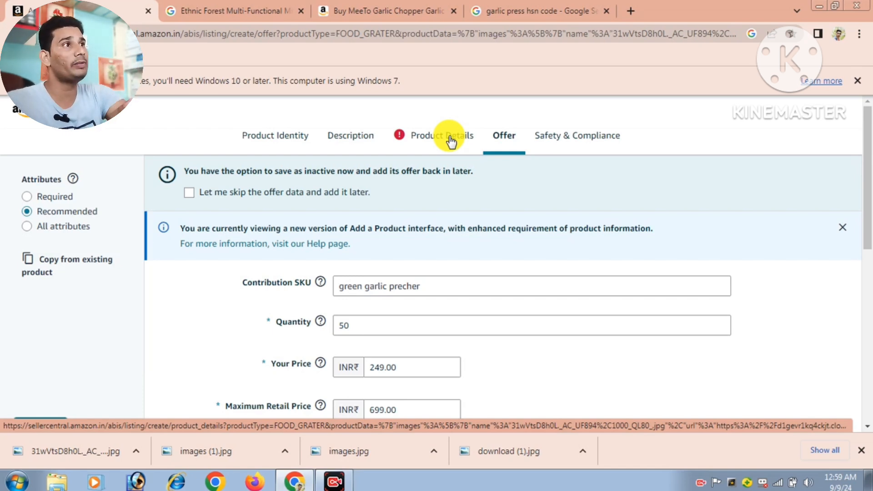
pyautogui.click(422, 138)
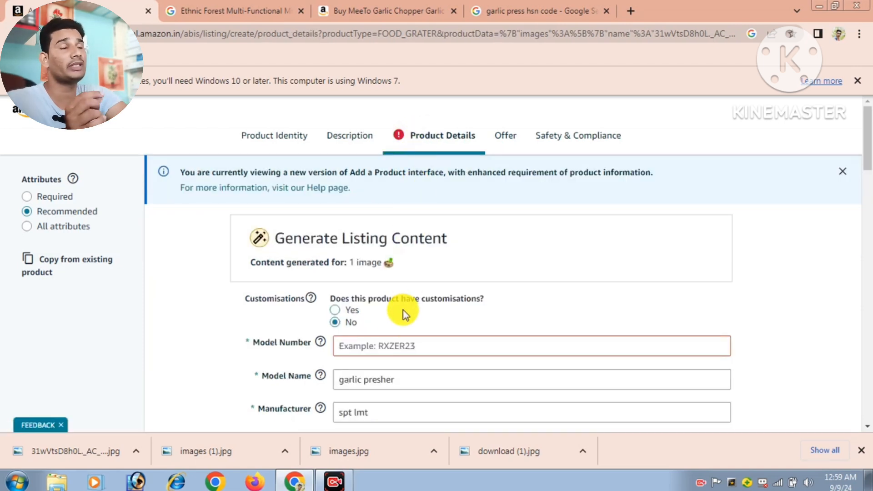
pyautogui.click(372, 342)
pyautogui.write('1')
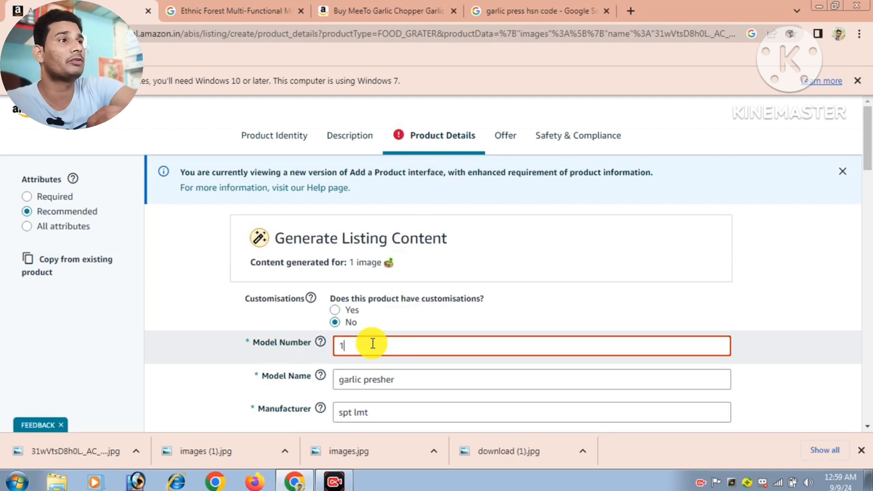
# Step: Look over the Offer page again and go to the end of the Safety & Compliance page
pyautogui.click(512, 148)
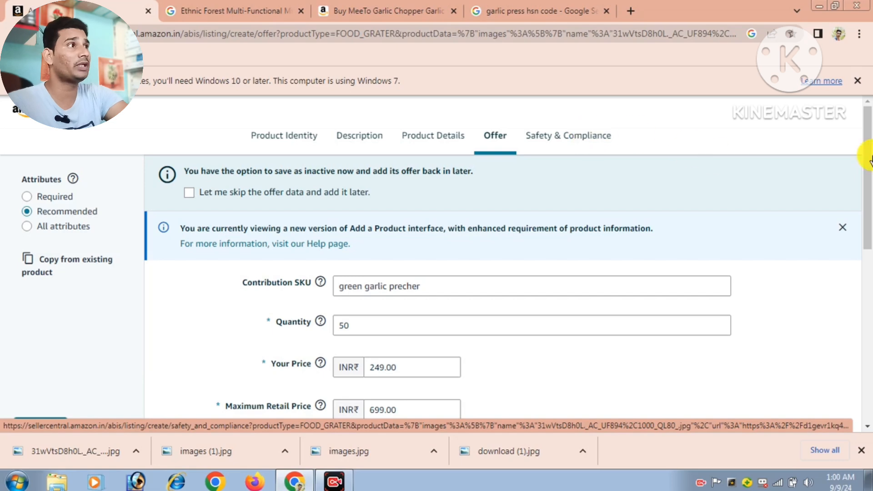
pyautogui.moveTo(870, 160); pyautogui.dragTo(871, 342)
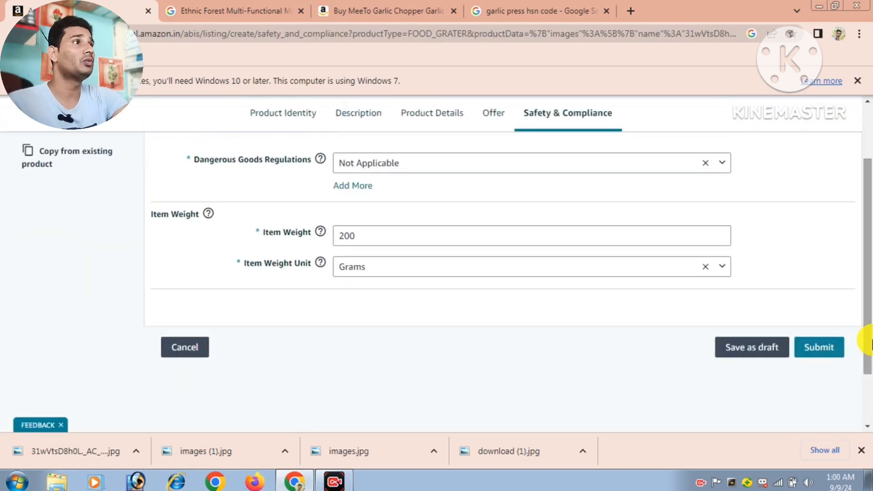
# Step: Submit the completed garlic crusher listing from the Safety & Compliance page
pyautogui.click(813, 362)
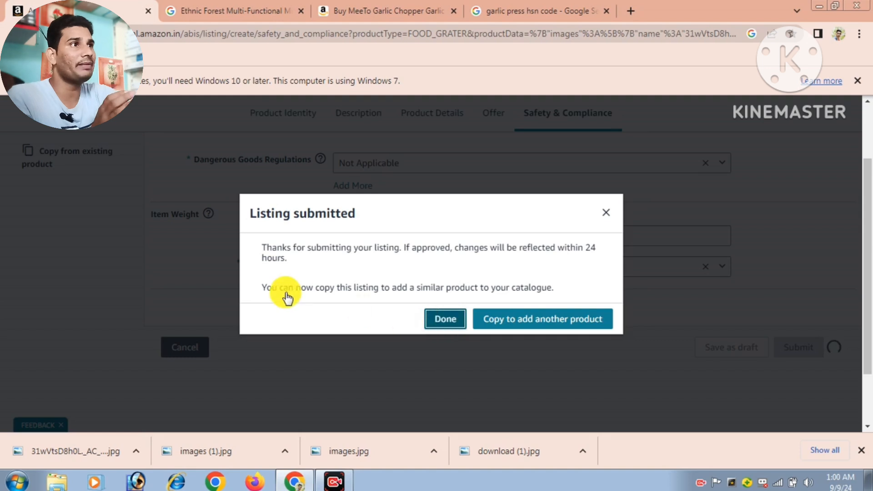
pyautogui.click(235, 292)
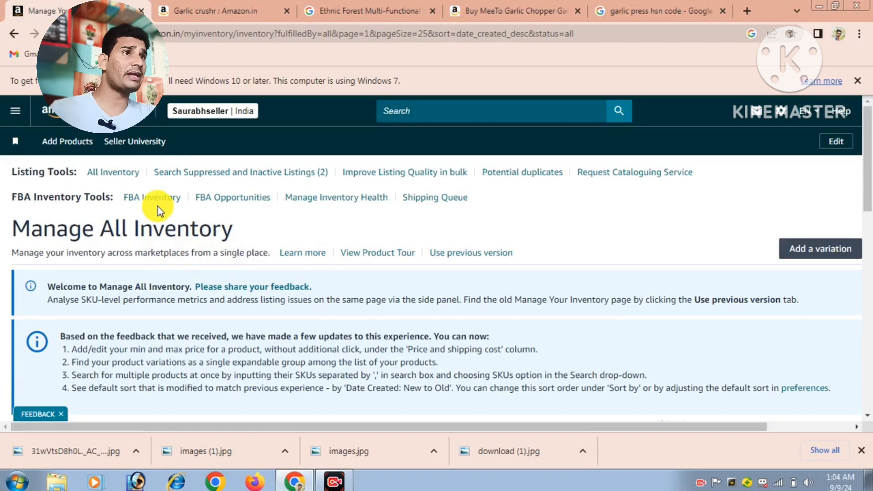
# Step: Open Manage All Inventory and check the available quantity and price of the Garlic crushr listing
pyautogui.click(23, 118)
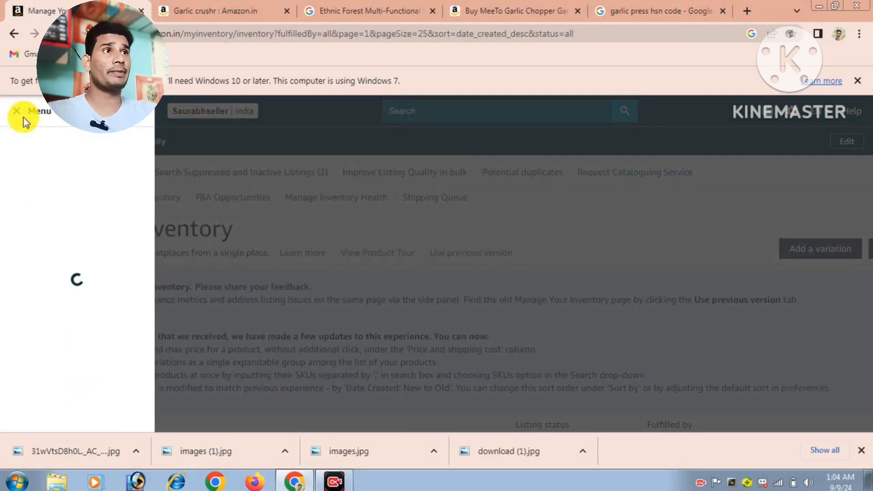
pyautogui.moveTo(55, 173)
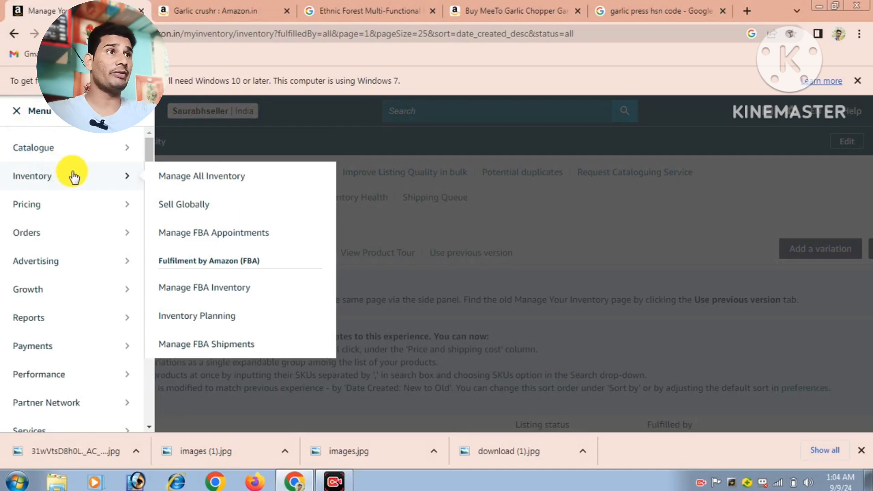
pyautogui.click(167, 178)
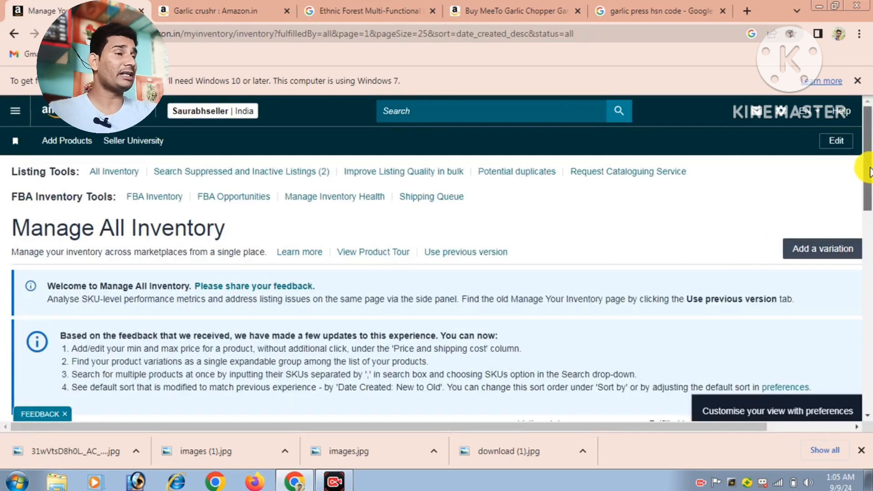
pyautogui.moveTo(866, 169); pyautogui.dragTo(869, 261)
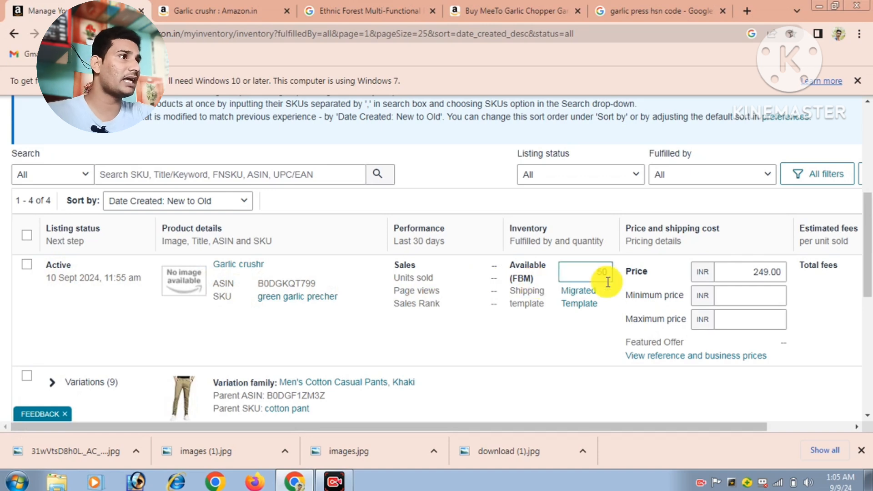
pyautogui.click(759, 280)
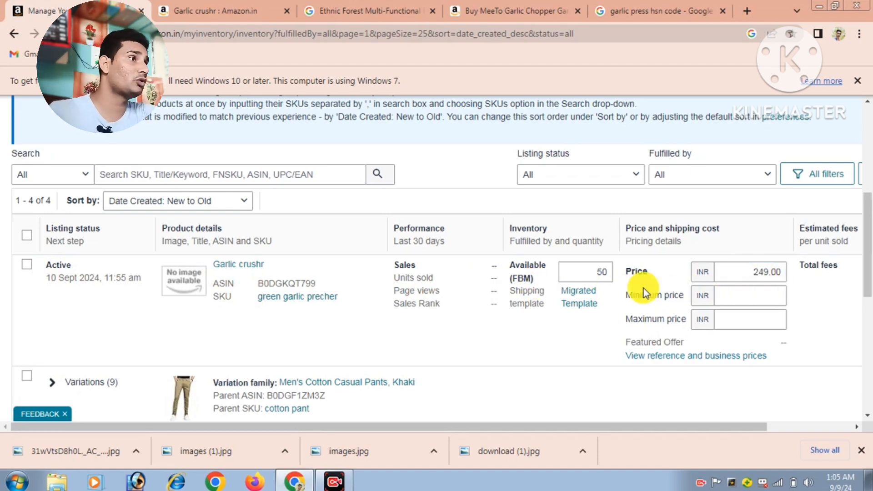
pyautogui.click(606, 275)
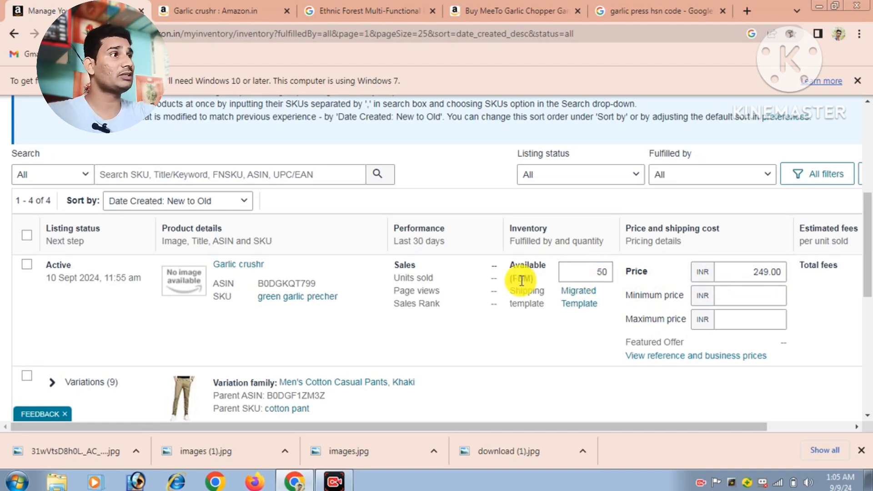
# Step: Open the Garlic crushr product page on Amazon and review its availability, specifications and product information
pyautogui.click(249, 264)
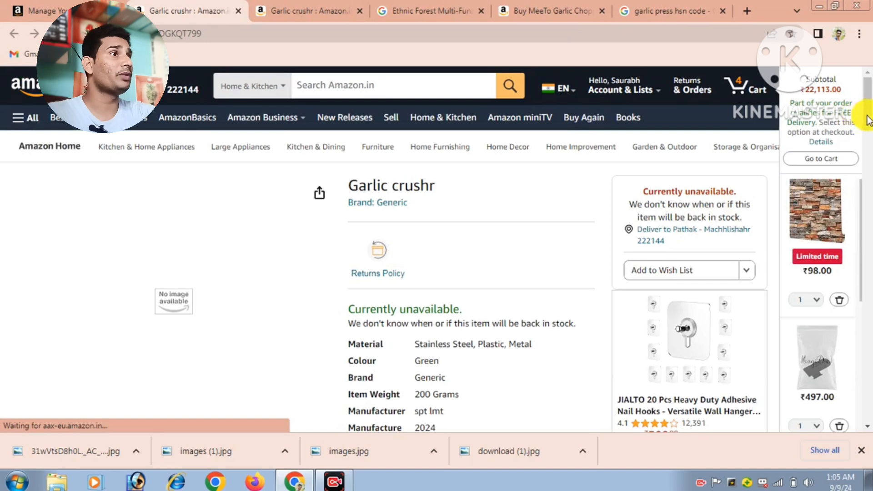
pyautogui.scroll(-1, 866, 116)
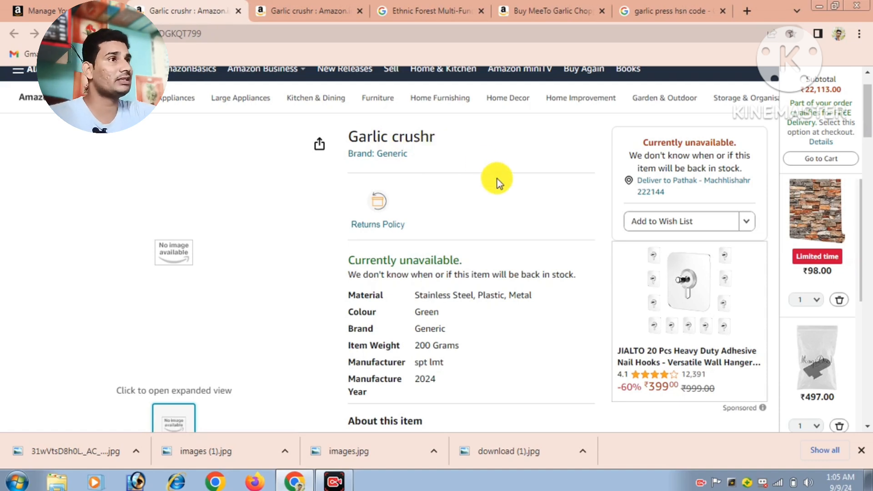
pyautogui.moveTo(868, 112); pyautogui.dragTo(870, 216)
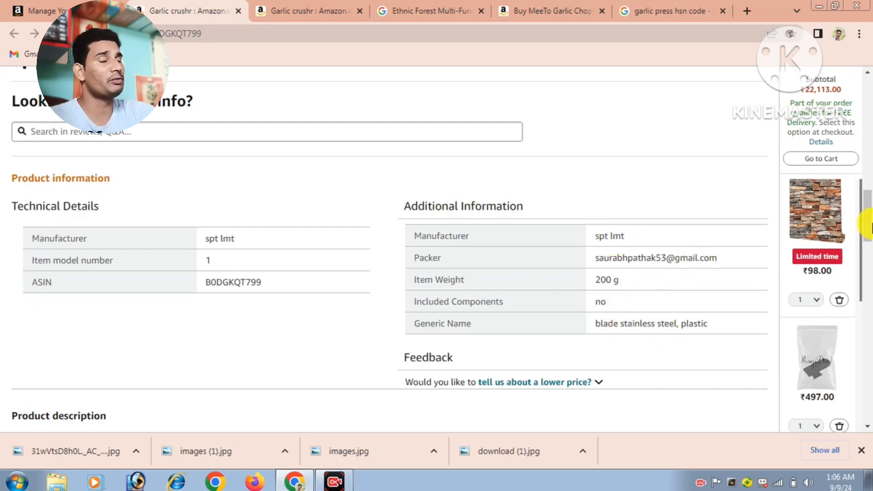
pyautogui.moveTo(864, 136); pyautogui.dragTo(858, 88)
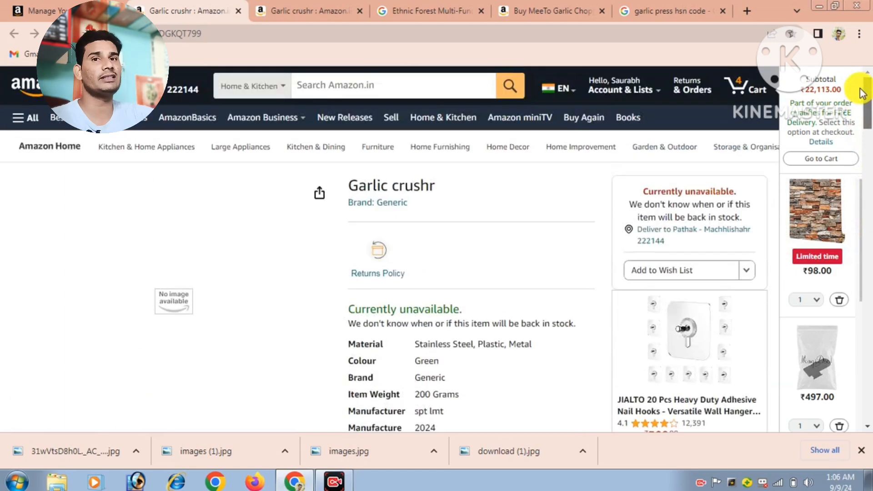